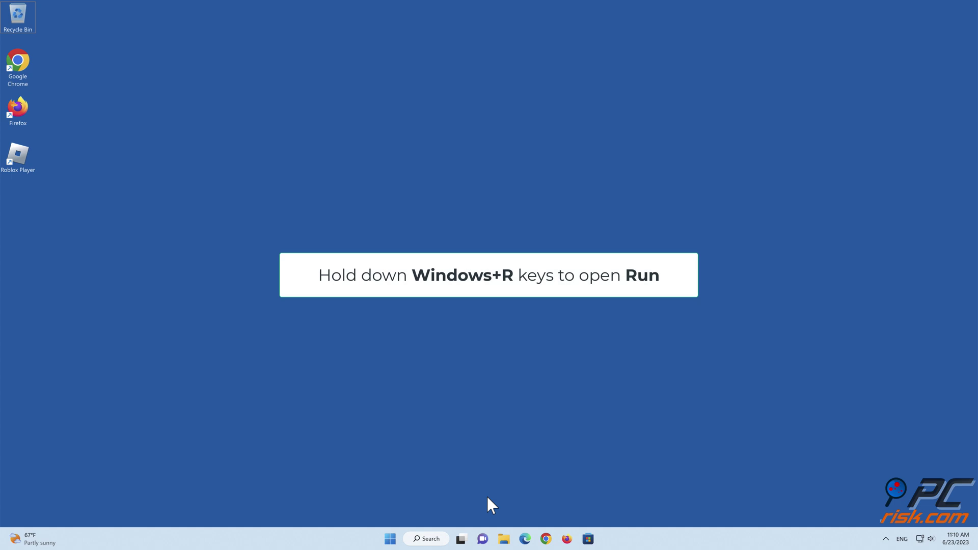
- Run %localappdata% to open the AppData Local folder in File Explorer
{"action": "key", "text": "super+r"}
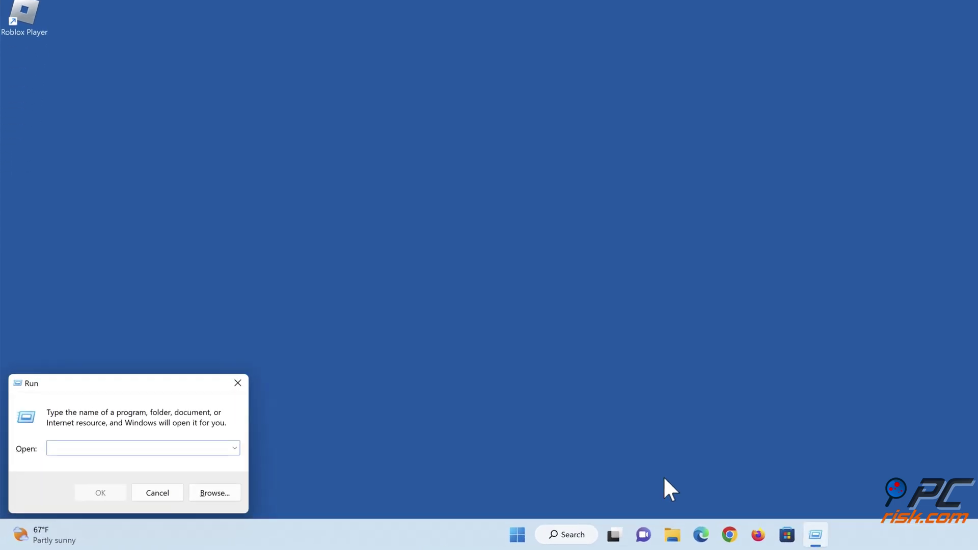
{"action": "type", "text": "%"}
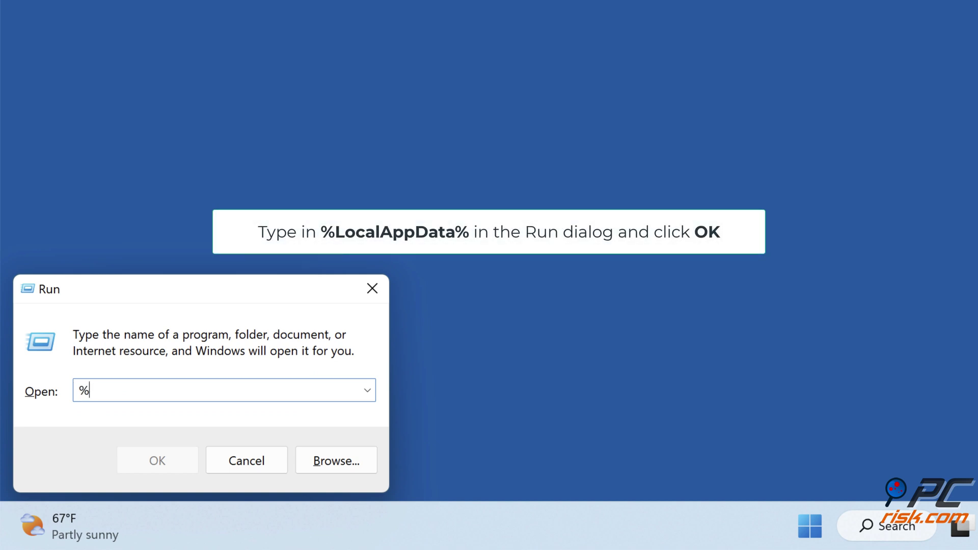
{"action": "type", "text": "localappdata%"}
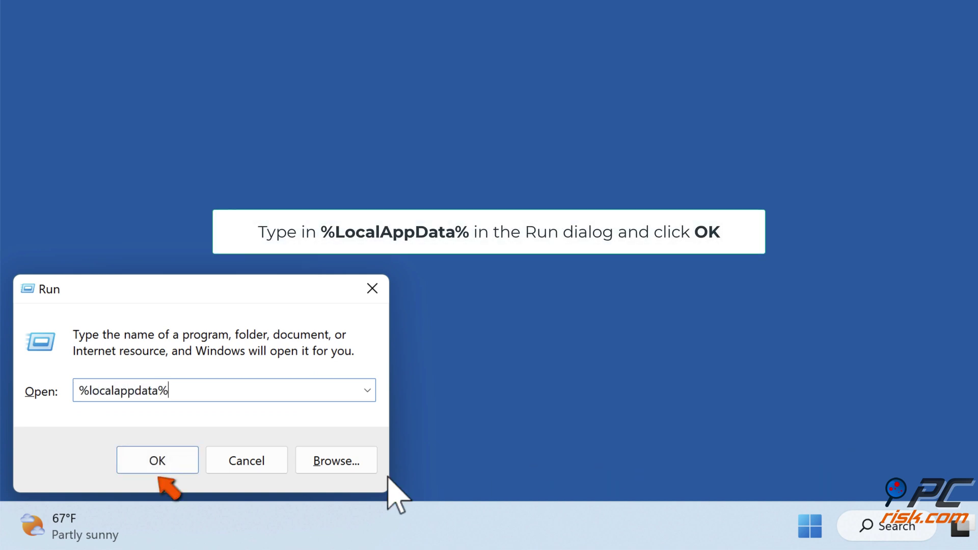
{"action": "left_click", "coordinate": [161, 471]}
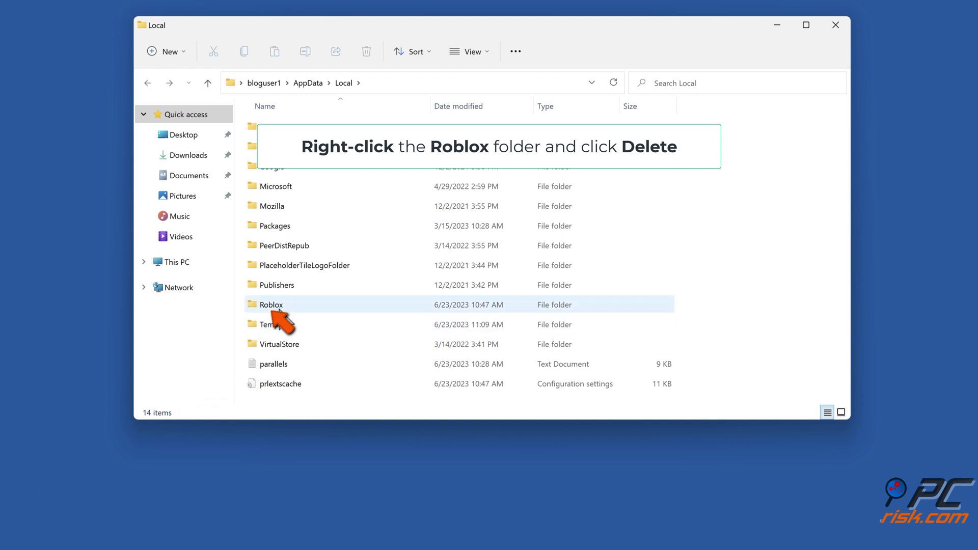
- Delete the Roblox folder from AppData\Local, then from the %temp% folder
{"action": "right_click", "coordinate": [279, 308]}
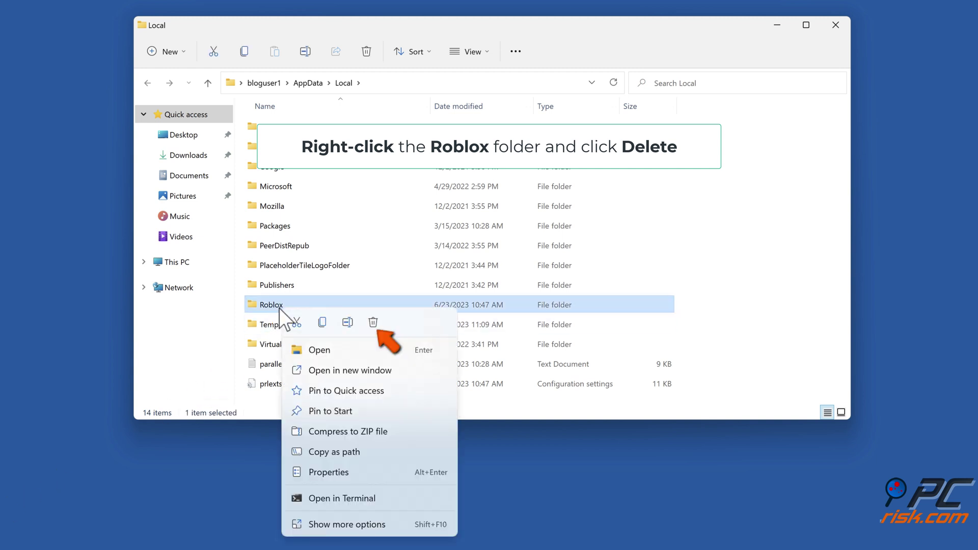
{"action": "left_click", "coordinate": [374, 329]}
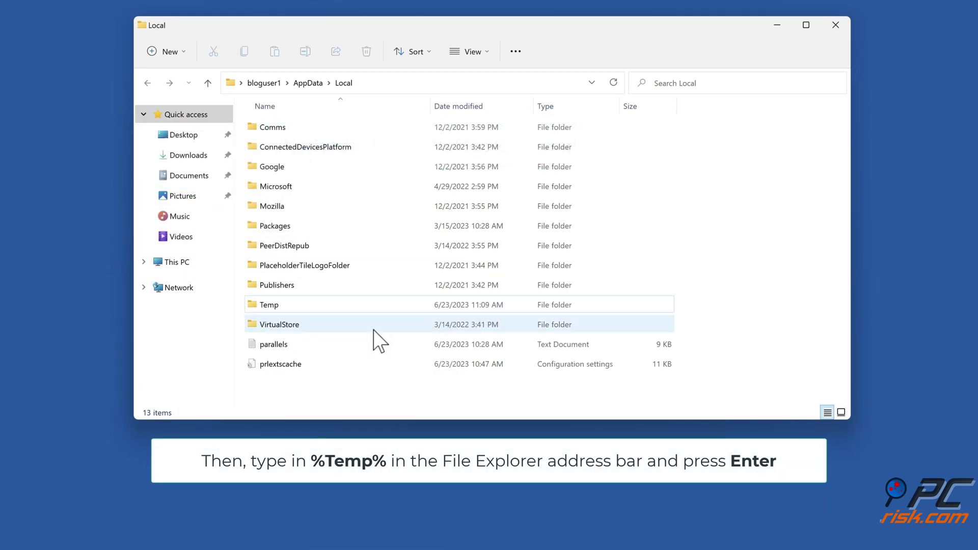
{"action": "left_click", "coordinate": [465, 82]}
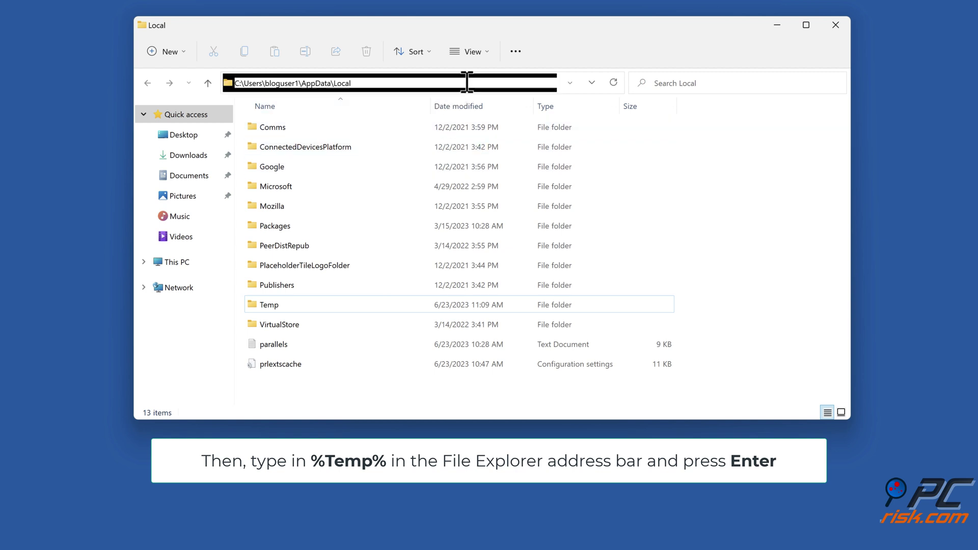
{"action": "type", "text": "%temp%"}
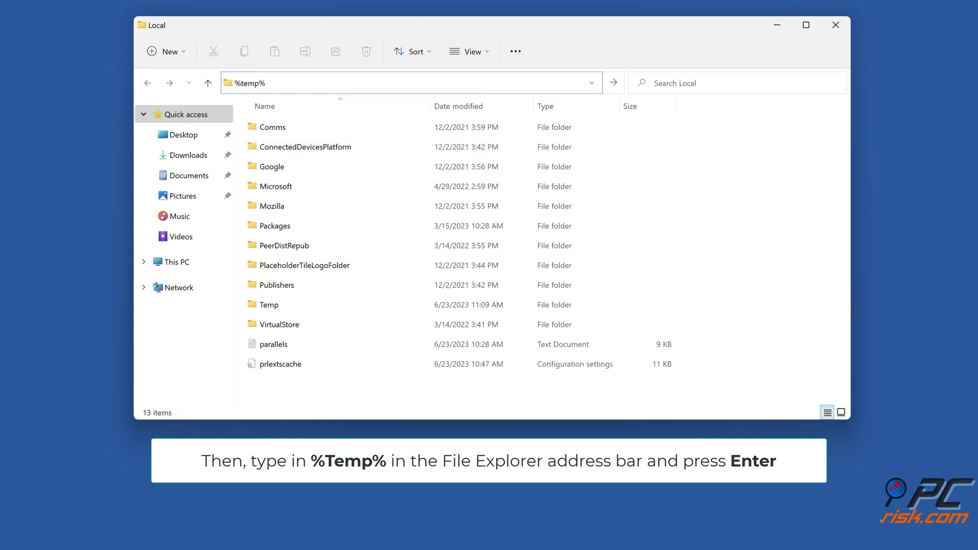
{"action": "key", "text": "Return"}
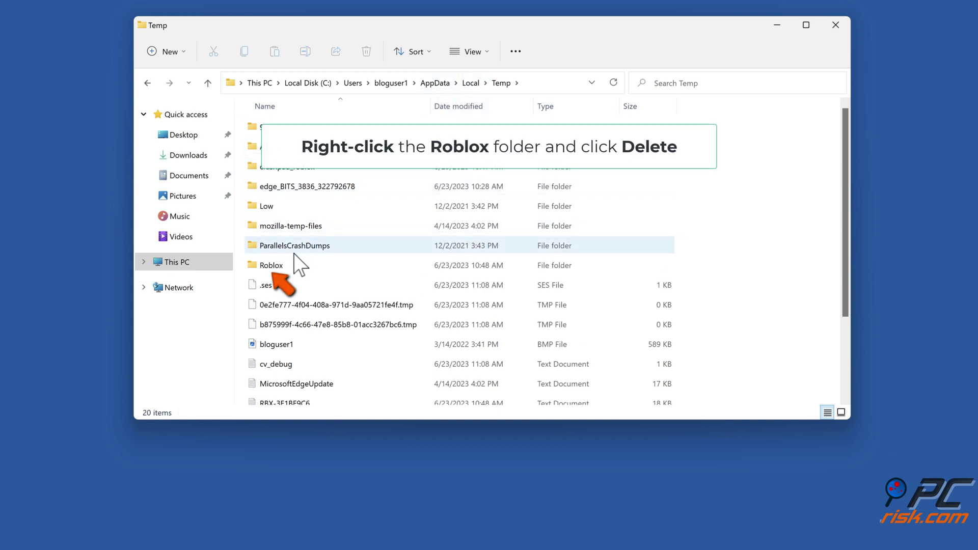
{"action": "right_click", "coordinate": [281, 266]}
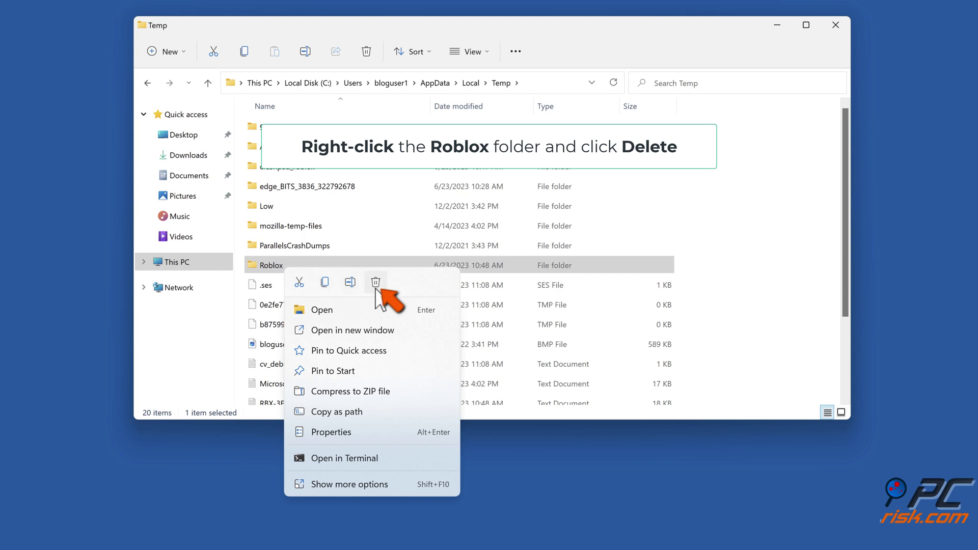
{"action": "left_click", "coordinate": [376, 287]}
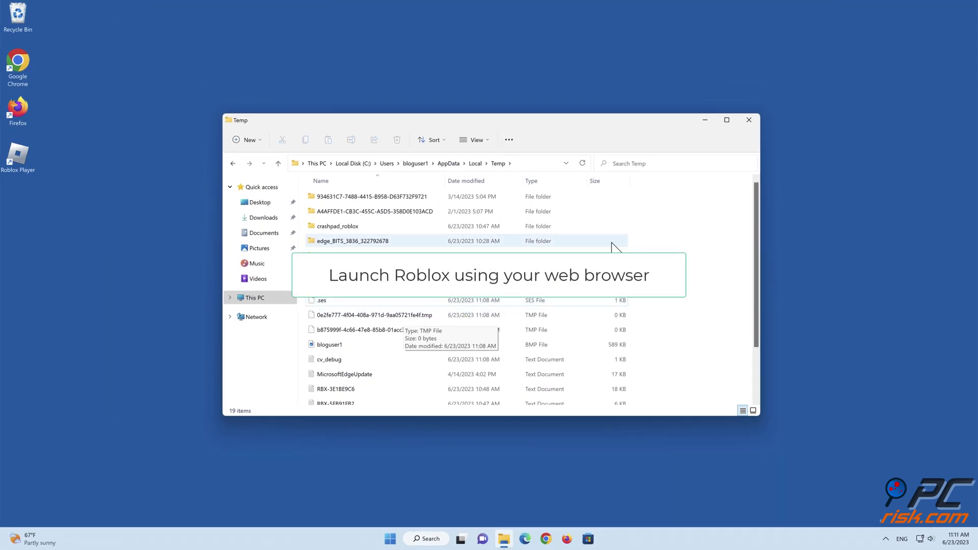
{"action": "left_click", "coordinate": [748, 119]}
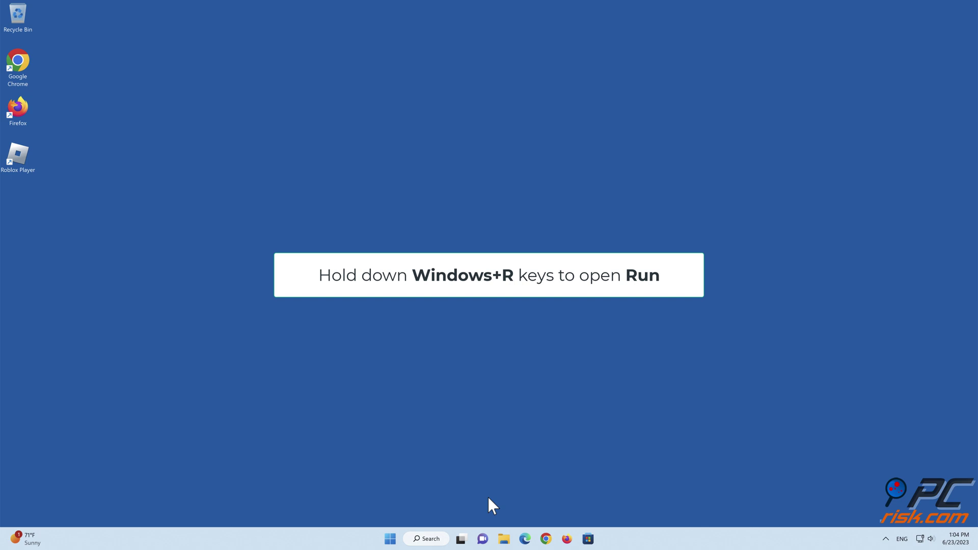
- Run ncpa.cpl to open the Network Connections window
{"action": "key", "text": "super+r"}
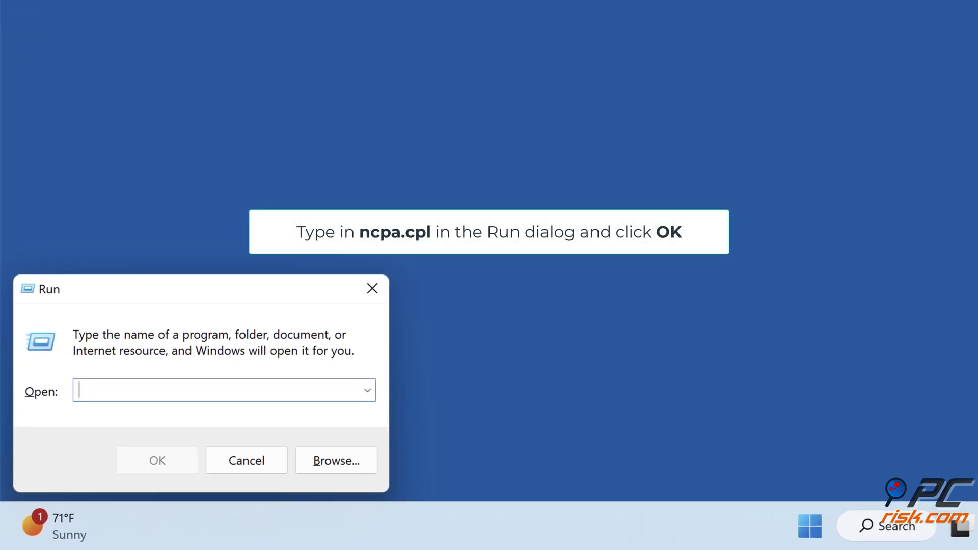
{"action": "type", "text": "ncpa.cpl"}
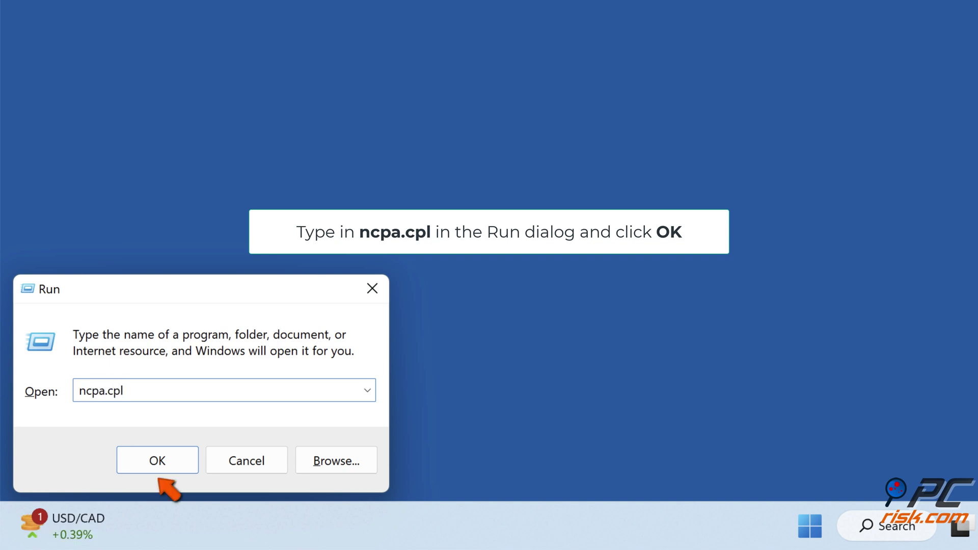
{"action": "left_click", "coordinate": [160, 470]}
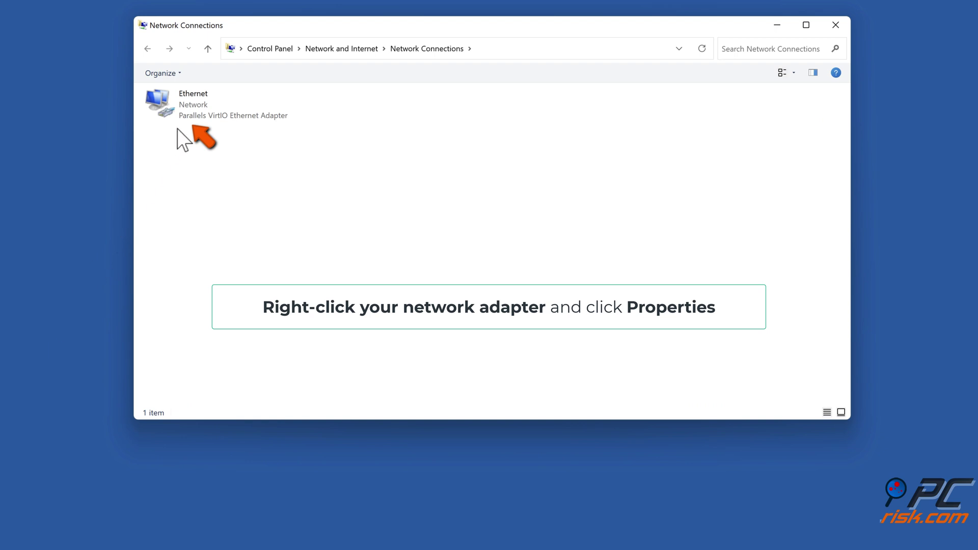
- Open the TCP/IPv4 Properties from the Ethernet adapter's properties
{"action": "right_click", "coordinate": [185, 118]}
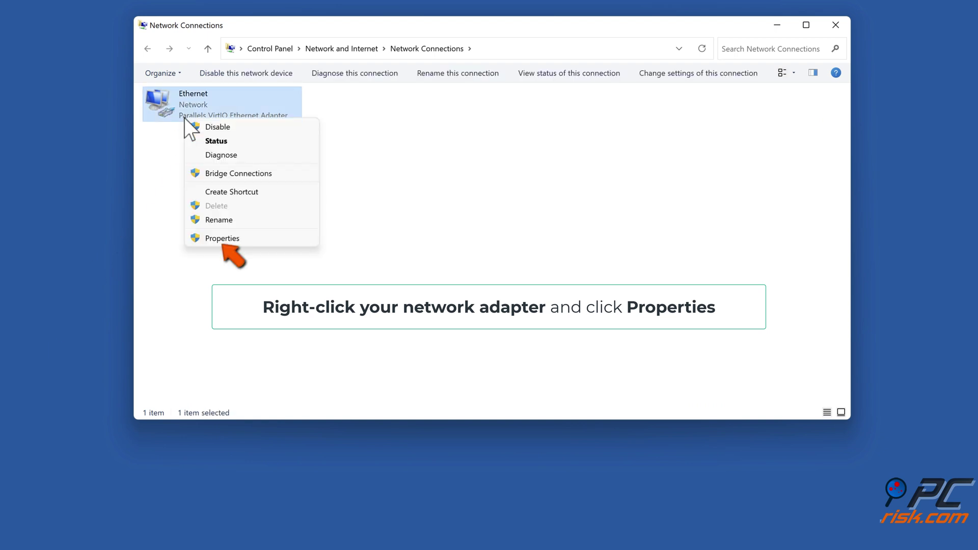
{"action": "left_click", "coordinate": [219, 238]}
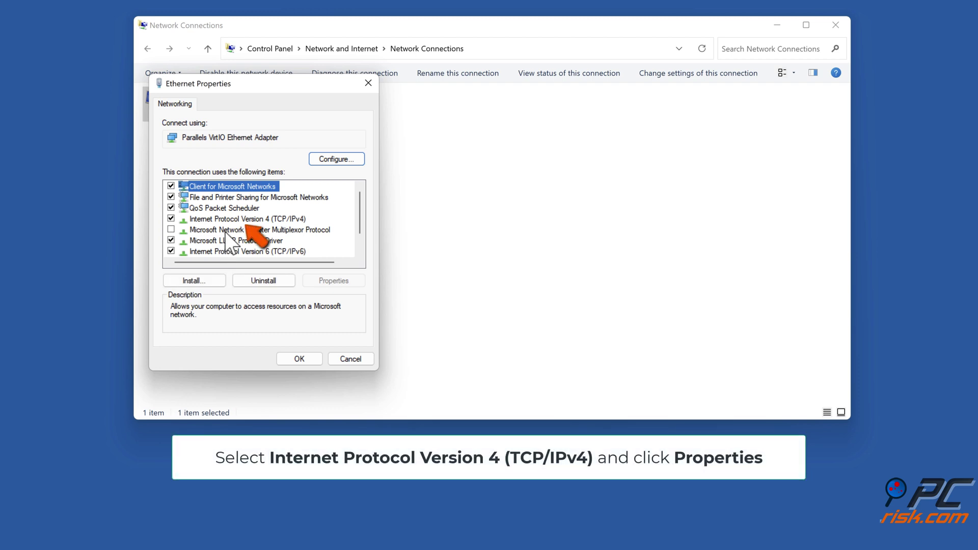
{"action": "left_click", "coordinate": [232, 220]}
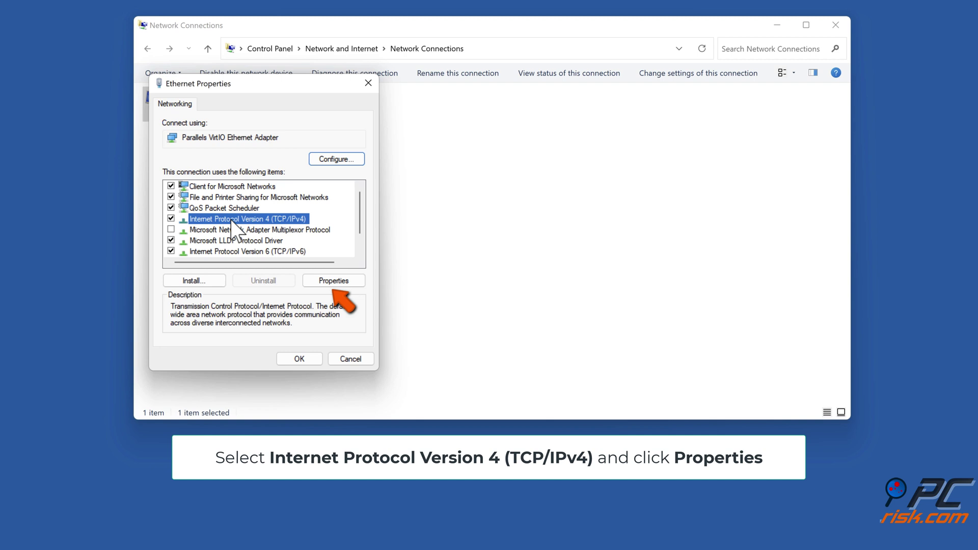
{"action": "left_click", "coordinate": [332, 284]}
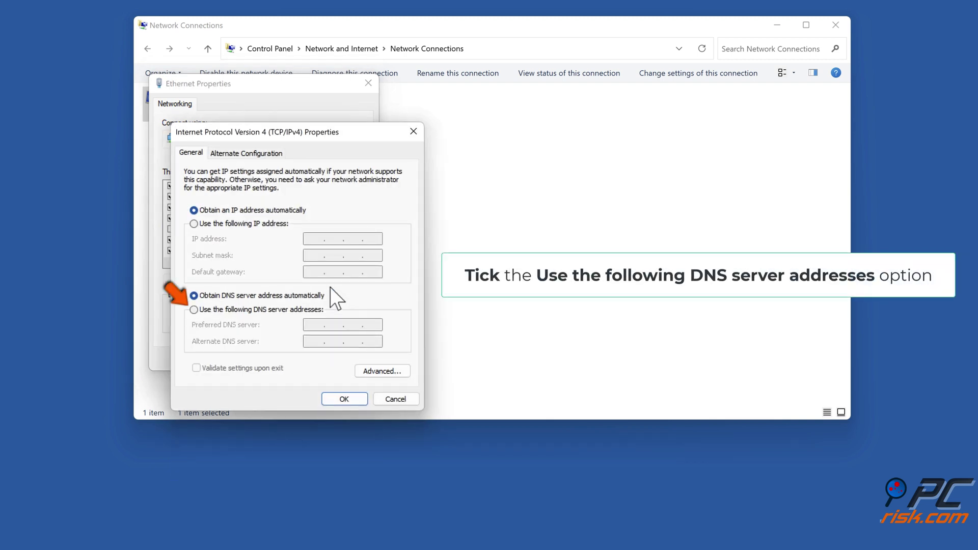
- Use custom DNS 1.1.1.1 preferred and 1.0.0.1 alternate, confirming both Ethernet dialogs
{"action": "left_click", "coordinate": [194, 312]}
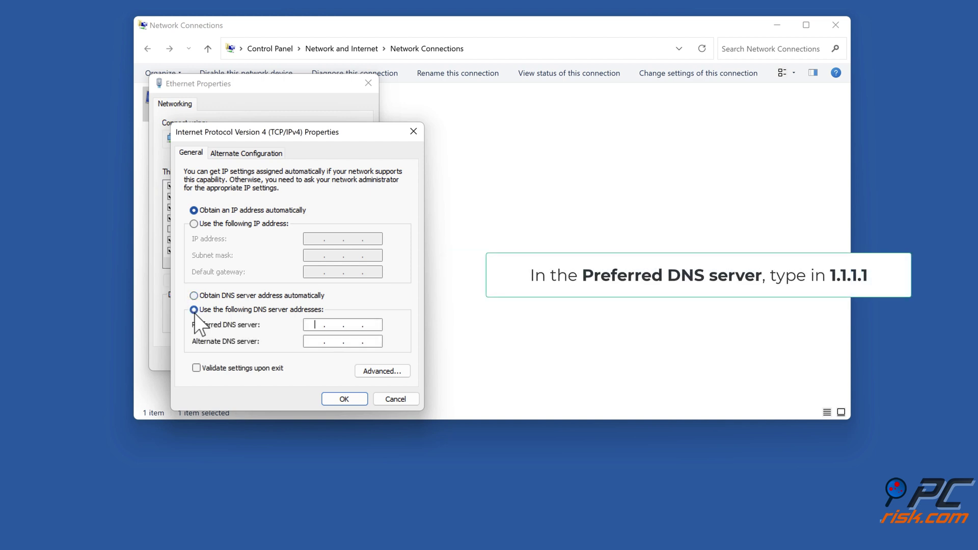
{"action": "type", "text": "1 . . ."}
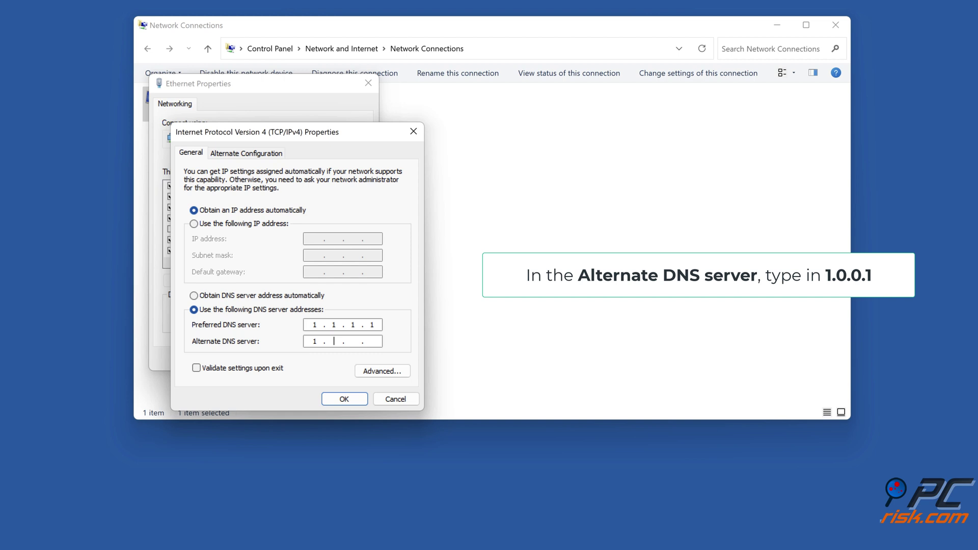
{"action": "type", "text": "1"}
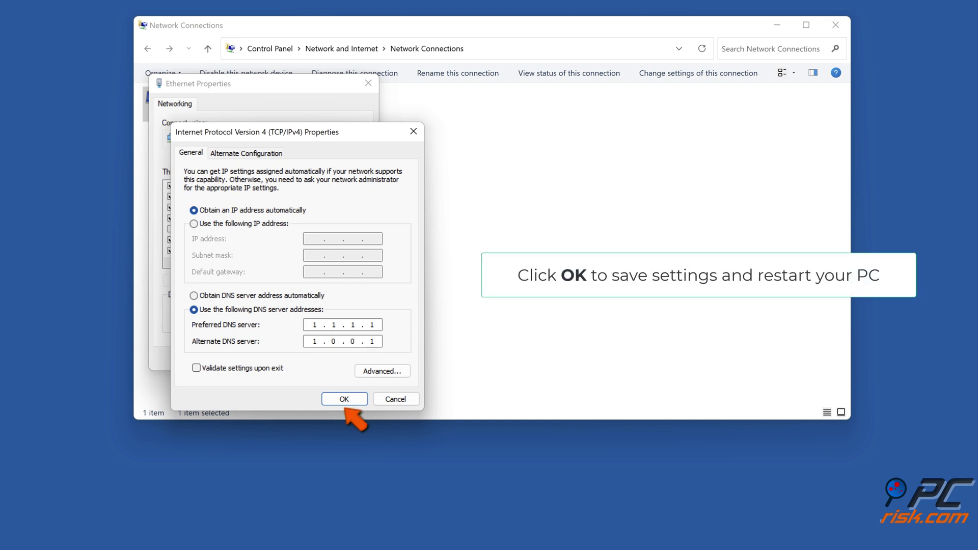
{"action": "left_click", "coordinate": [344, 400]}
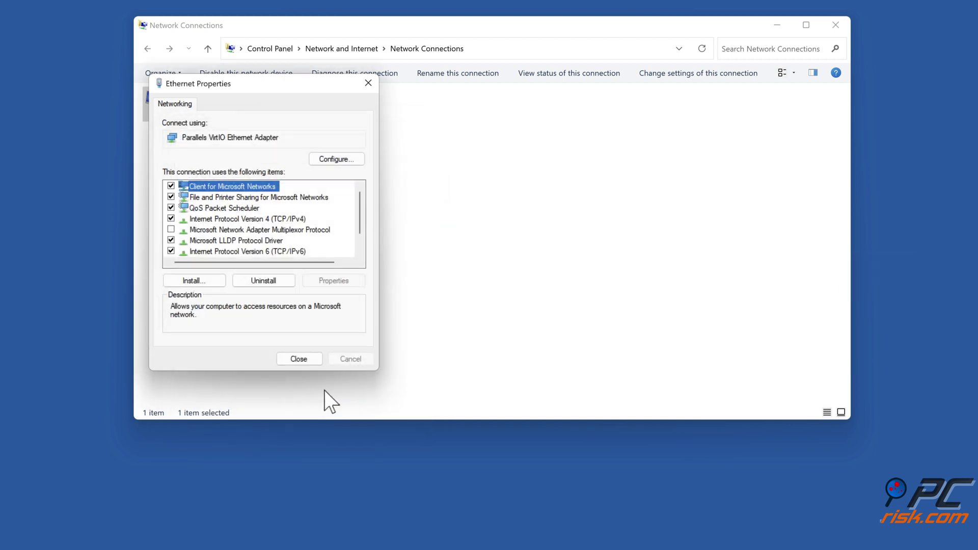
{"action": "left_click", "coordinate": [302, 363]}
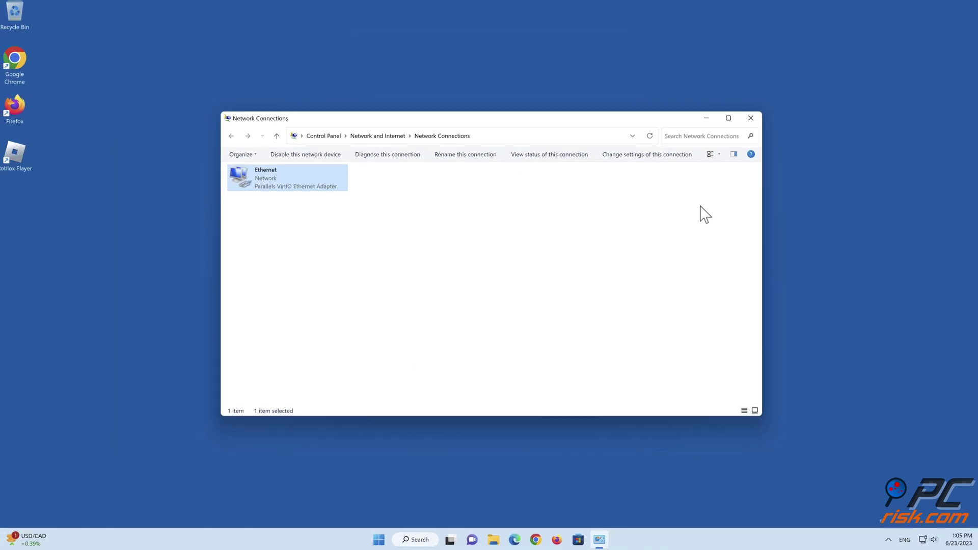
- Close Network Connections and restart the PC from the Start menu power options
{"action": "left_click", "coordinate": [749, 121]}
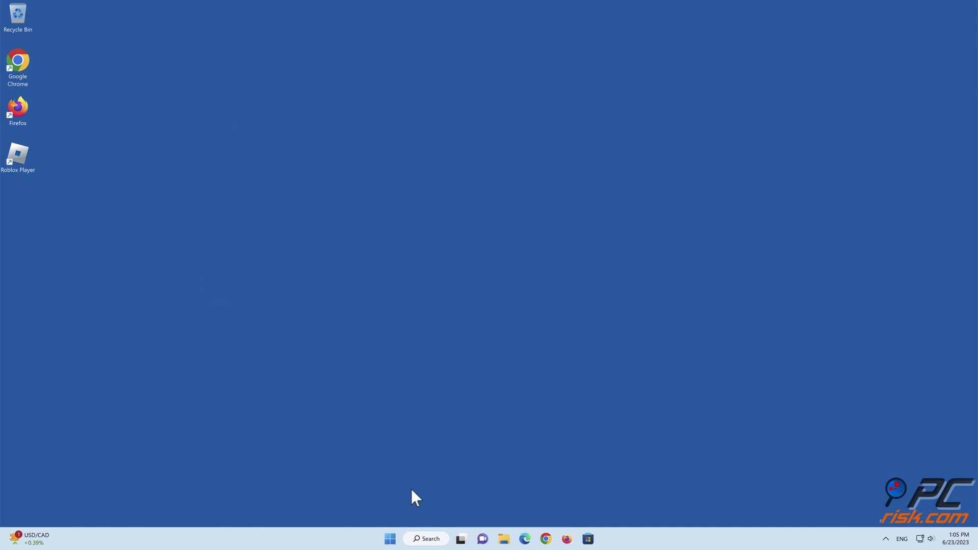
{"action": "left_click", "coordinate": [390, 539]}
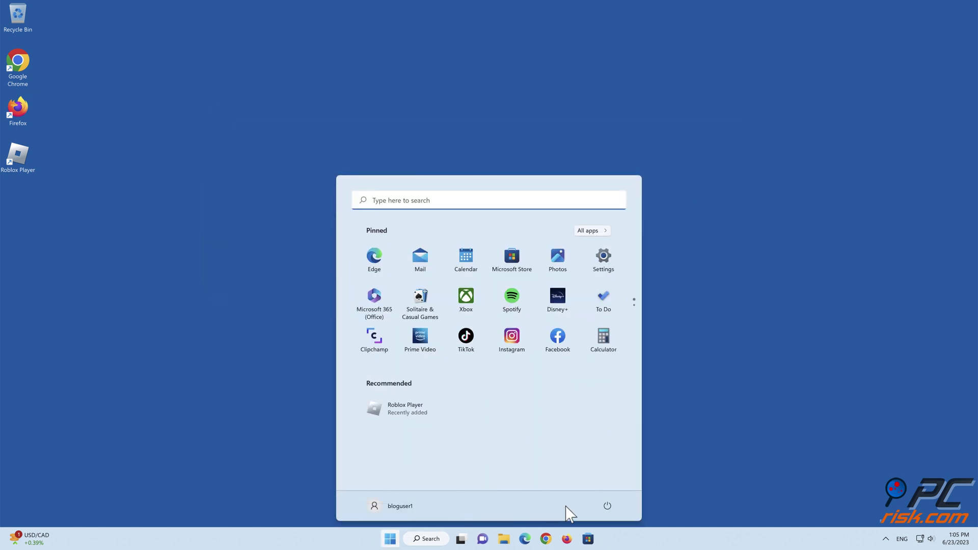
{"action": "left_click", "coordinate": [606, 506]}
{"action": "left_click", "coordinate": [607, 488]}
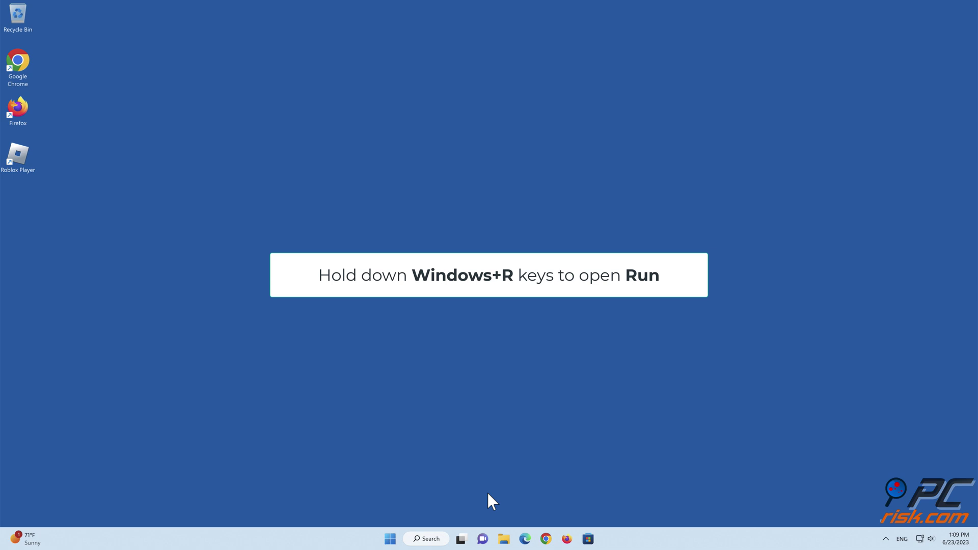
- Run firewall.cpl to open the Windows Defender Firewall control panel
{"action": "key", "text": "super+r"}
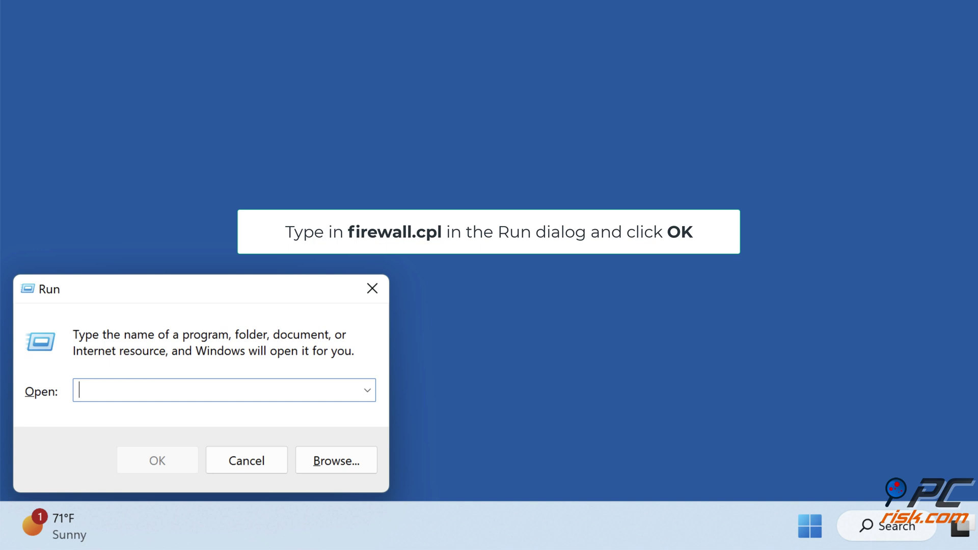
{"action": "type", "text": "firewall.cpl"}
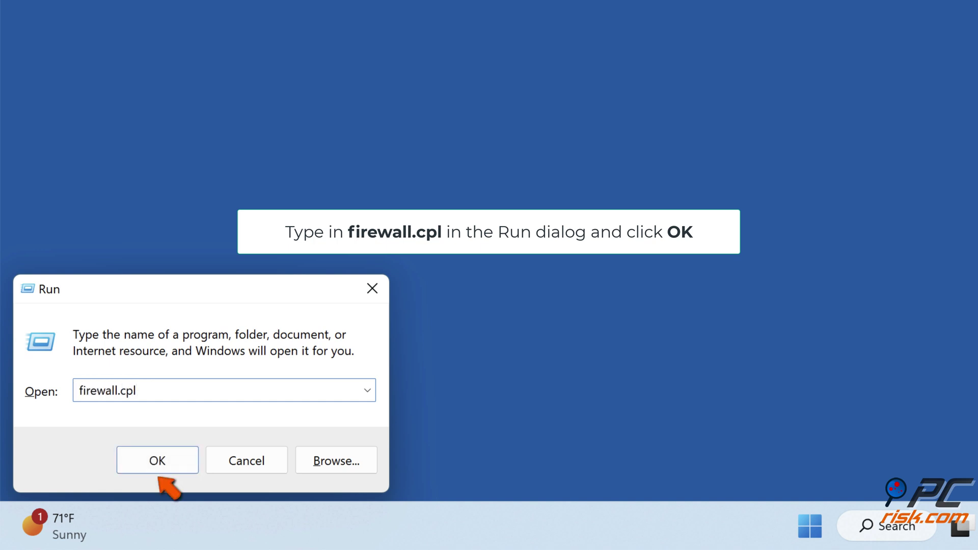
{"action": "left_click", "coordinate": [160, 466]}
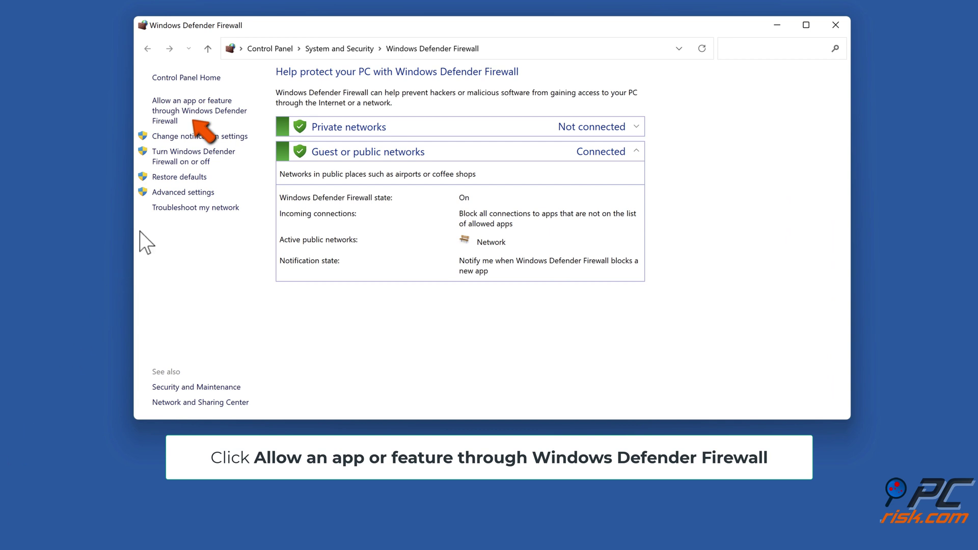
- Open the firewall's allowed apps list, enable Change settings, and scroll through it
{"action": "left_click", "coordinate": [201, 115]}
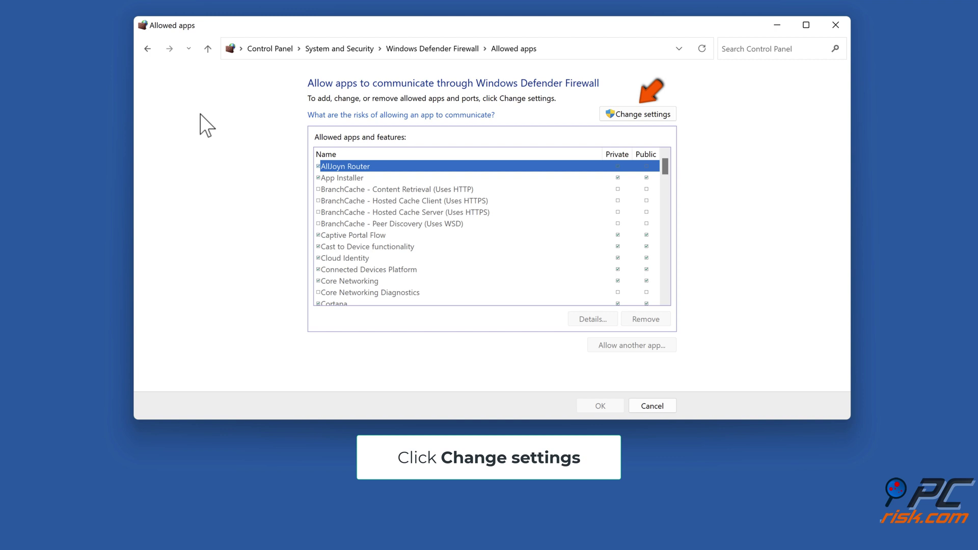
{"action": "left_click", "coordinate": [644, 120]}
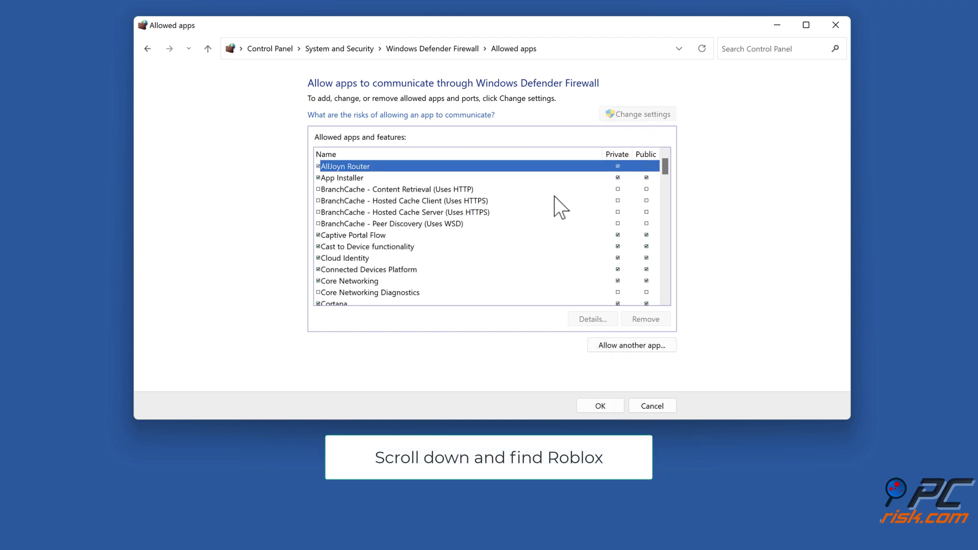
{"action": "scroll", "coordinate": [556, 204], "scroll_direction": "down", "scroll_amount": 10}
{"action": "scroll", "coordinate": [555, 202], "scroll_direction": "down", "scroll_amount": 3}
{"action": "scroll", "coordinate": [554, 196], "scroll_direction": "down", "scroll_amount": 1}
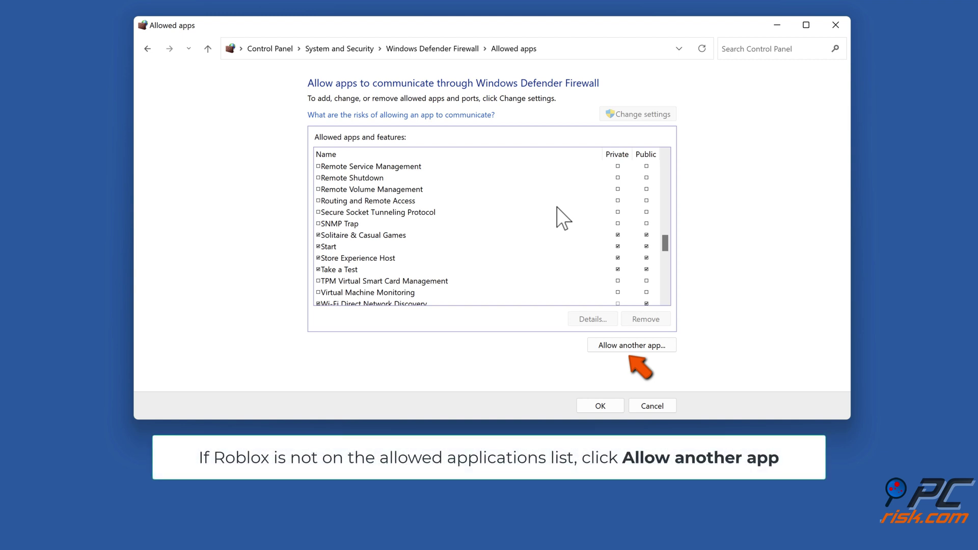
- Start allowing another app and browse to the %localappdata% folder
{"action": "left_click", "coordinate": [629, 347]}
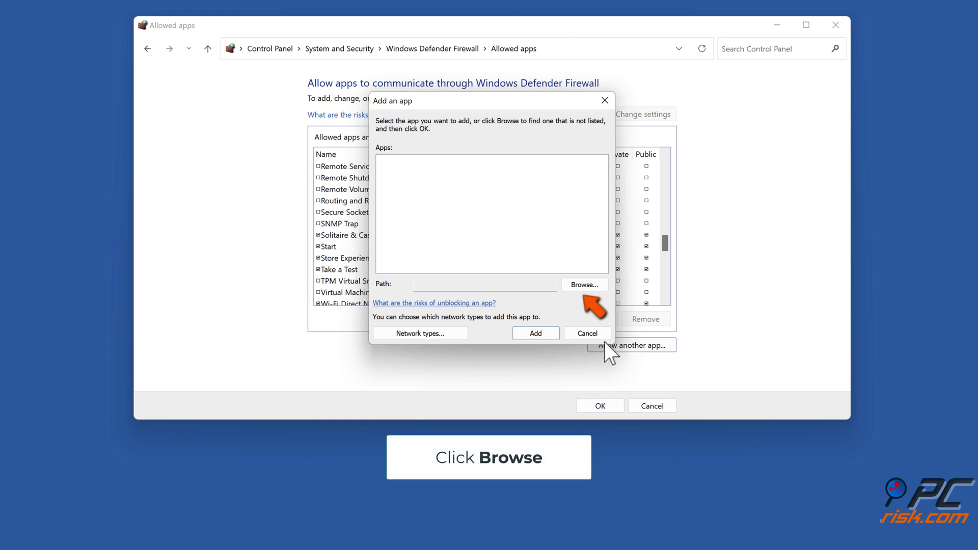
{"action": "left_click", "coordinate": [585, 286]}
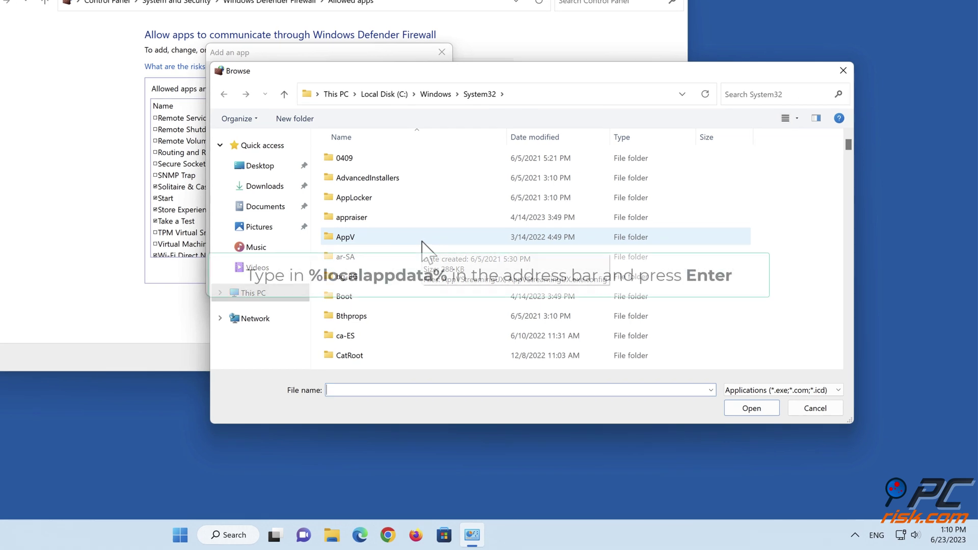
{"action": "left_click", "coordinate": [532, 96]}
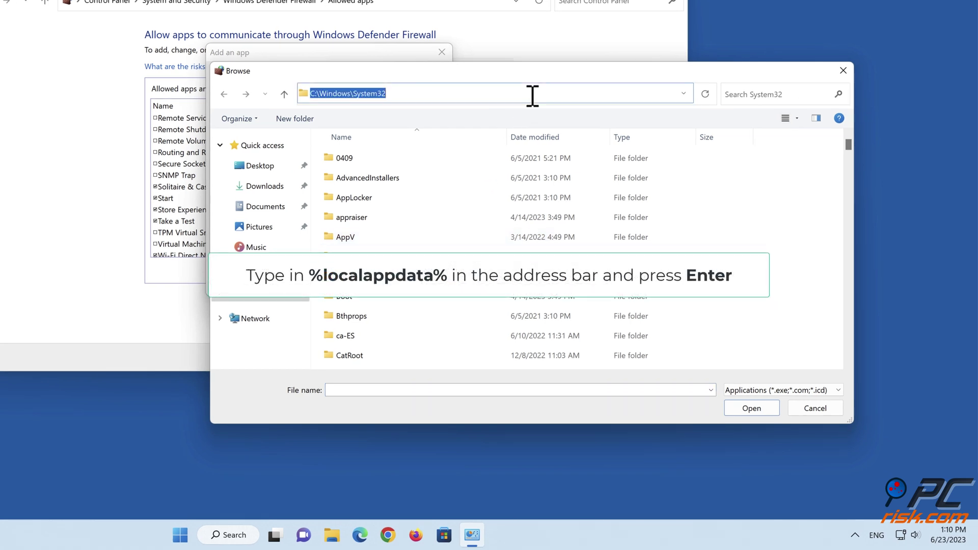
{"action": "type", "text": "%localappdata%"}
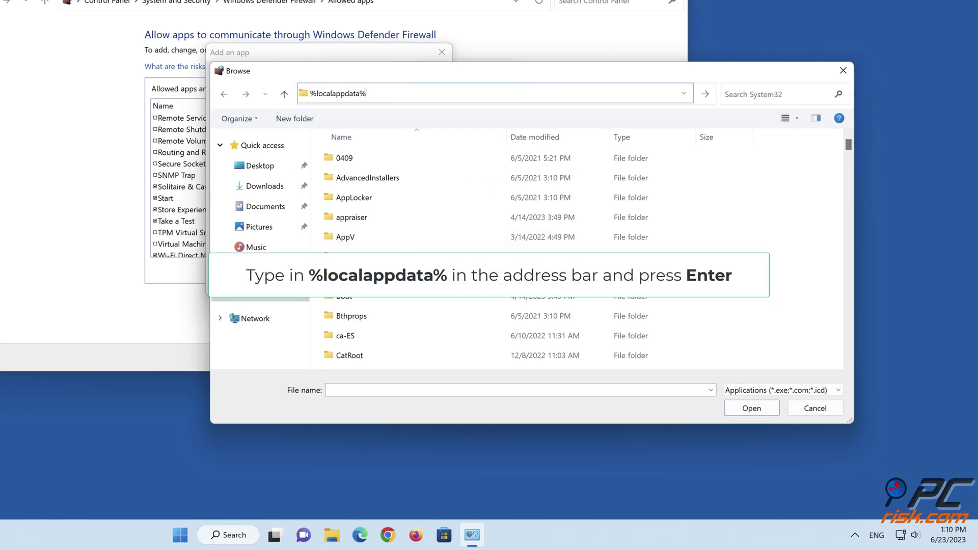
{"action": "key", "text": "Return"}
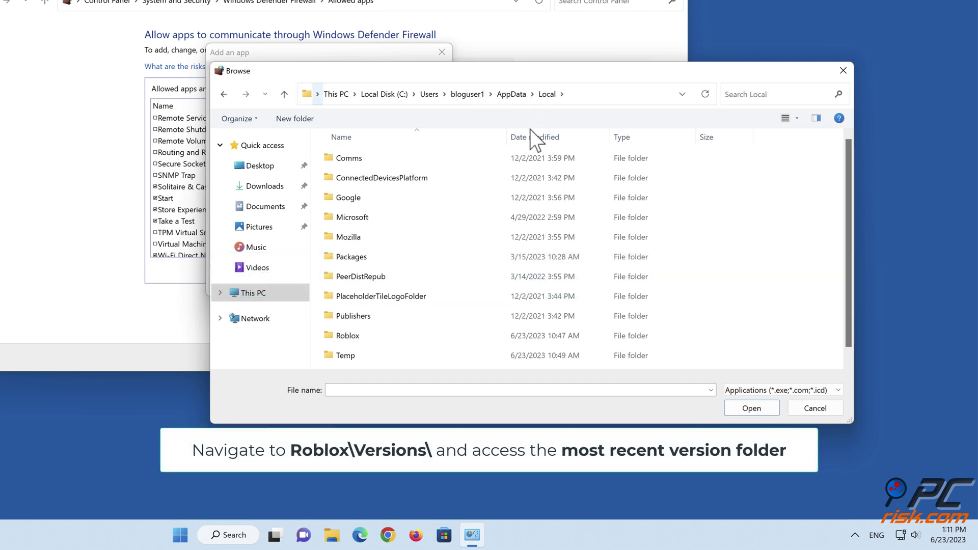
- Select RobloxPlayerBeta from Roblox\Versions\version-e28adbc917f34900 as the app to allow
{"action": "scroll", "coordinate": [510, 188], "scroll_direction": "down", "scroll_amount": 1}
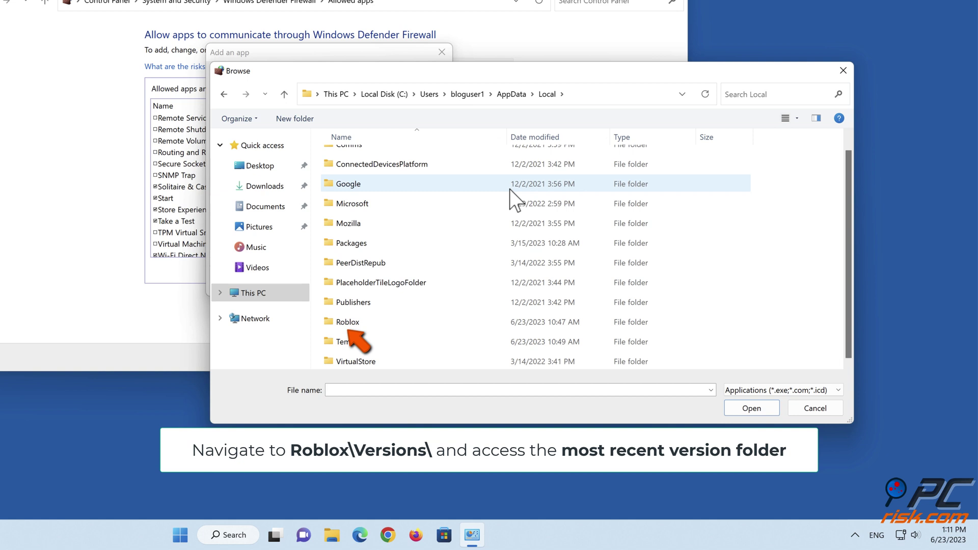
{"action": "double_click", "coordinate": [367, 325]}
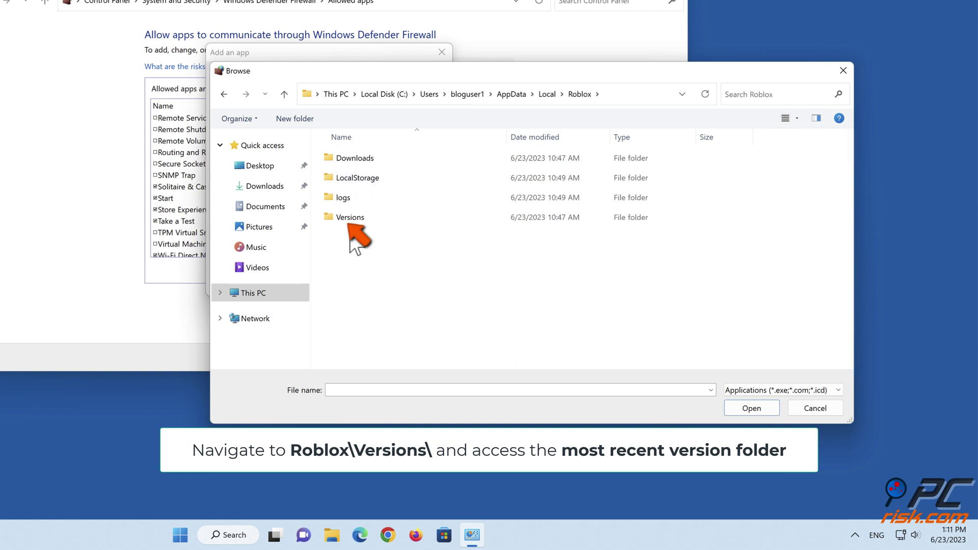
{"action": "double_click", "coordinate": [351, 219]}
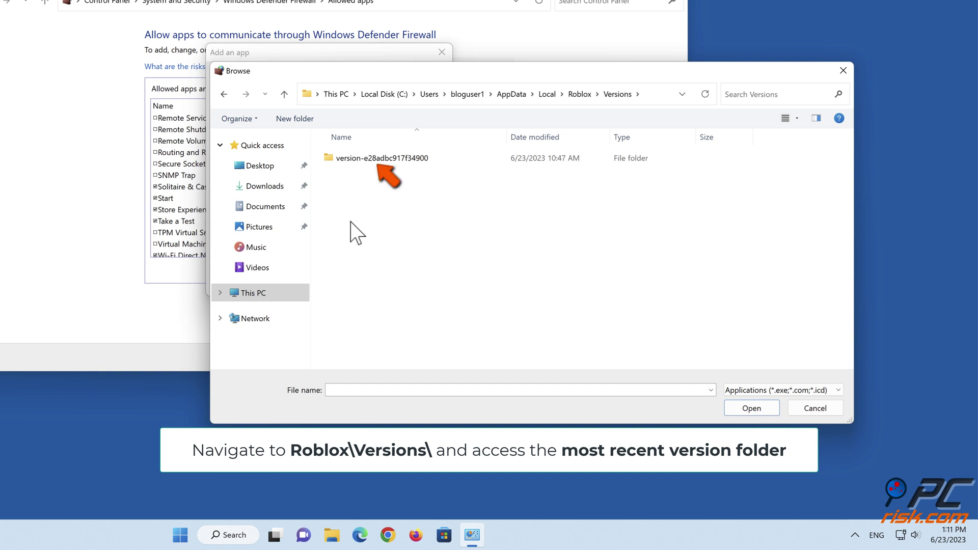
{"action": "double_click", "coordinate": [378, 159]}
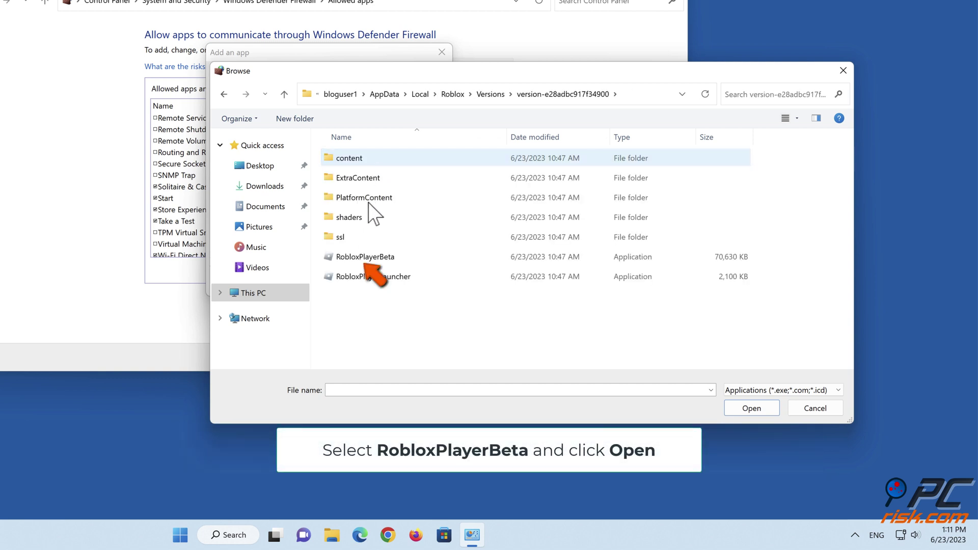
{"action": "left_click", "coordinate": [365, 257]}
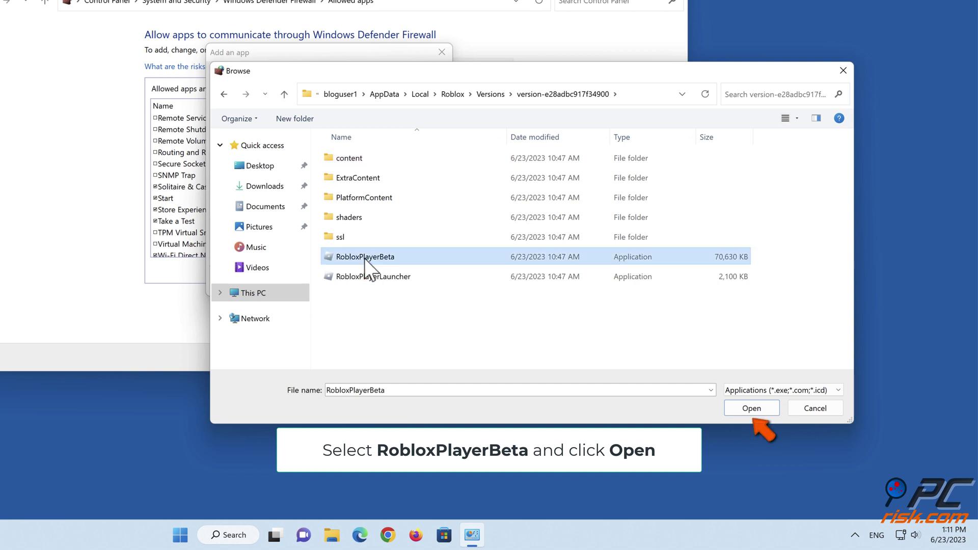
{"action": "left_click", "coordinate": [755, 409]}
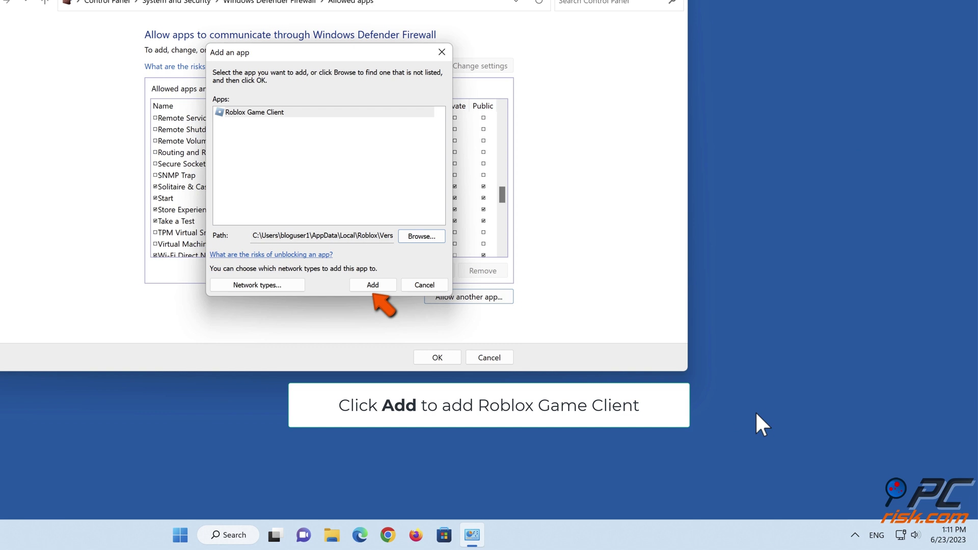
- Add Roblox Game Client to the allowed apps, then select RobloxPlayerLauncher as the next app
{"action": "left_click", "coordinate": [375, 288]}
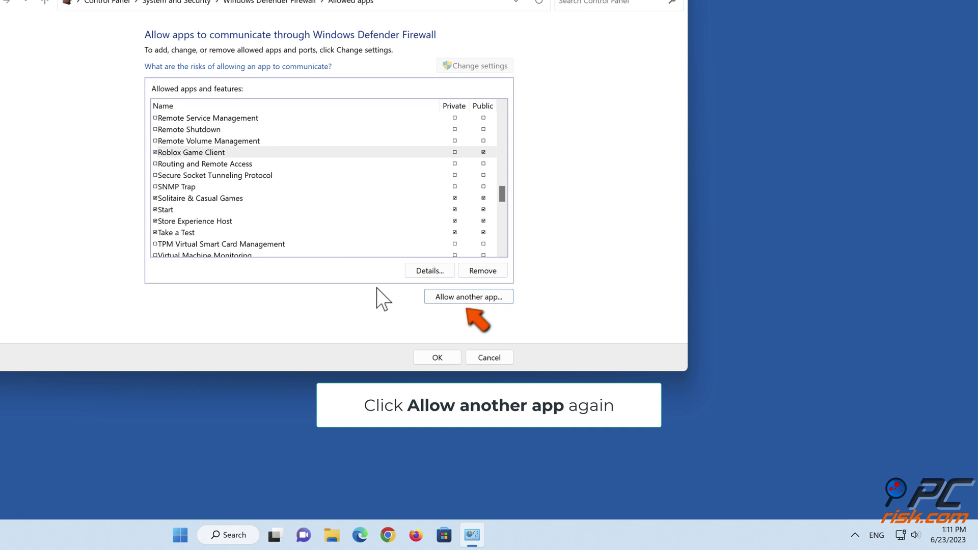
{"action": "left_click", "coordinate": [469, 297]}
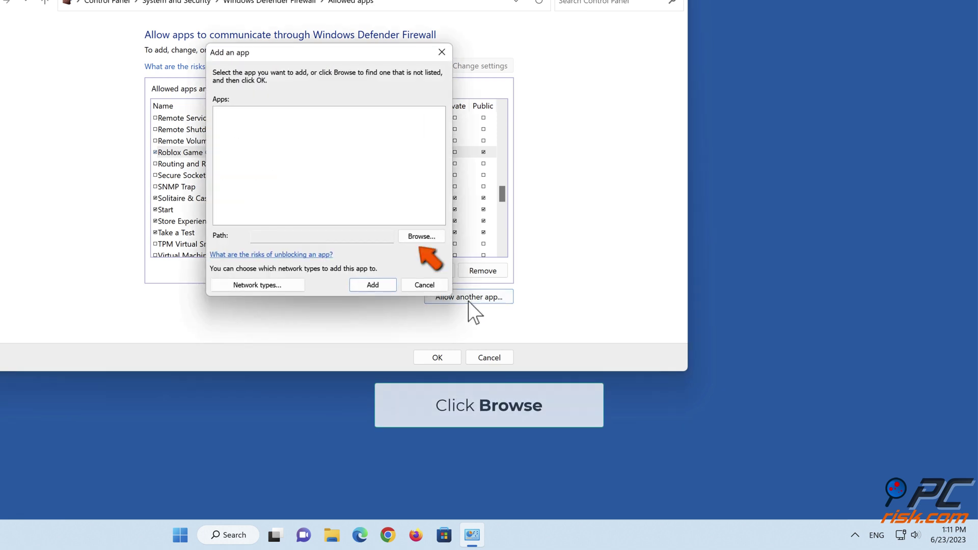
{"action": "left_click", "coordinate": [420, 238]}
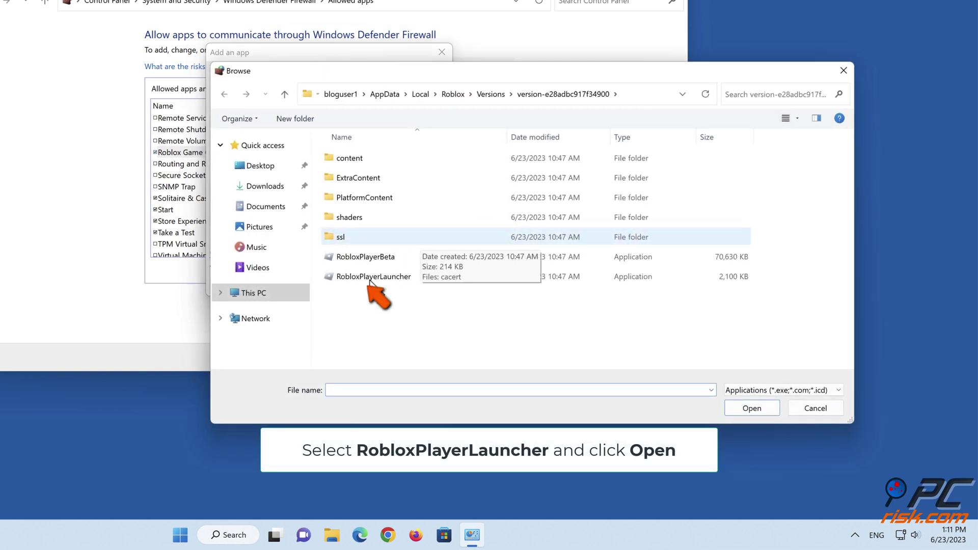
{"action": "left_click", "coordinate": [370, 279]}
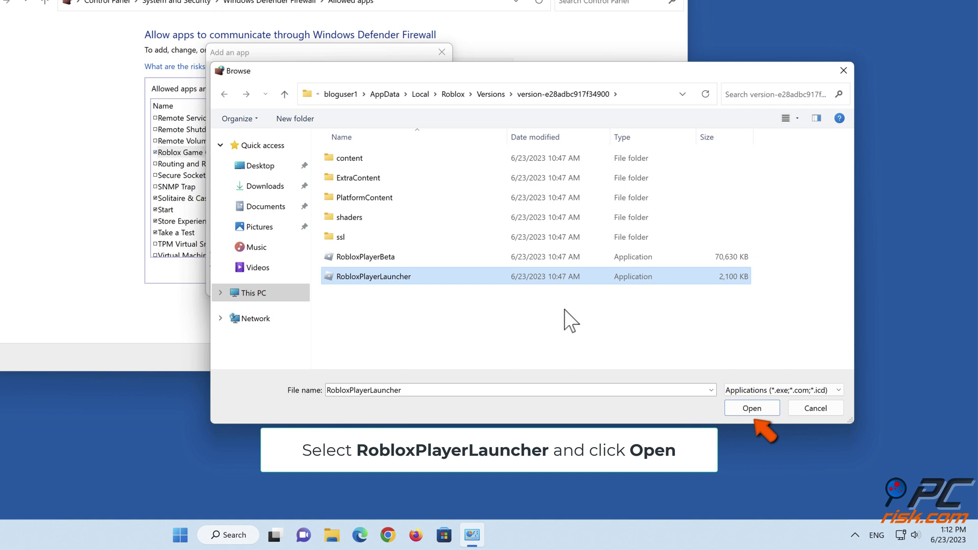
{"action": "left_click", "coordinate": [750, 410]}
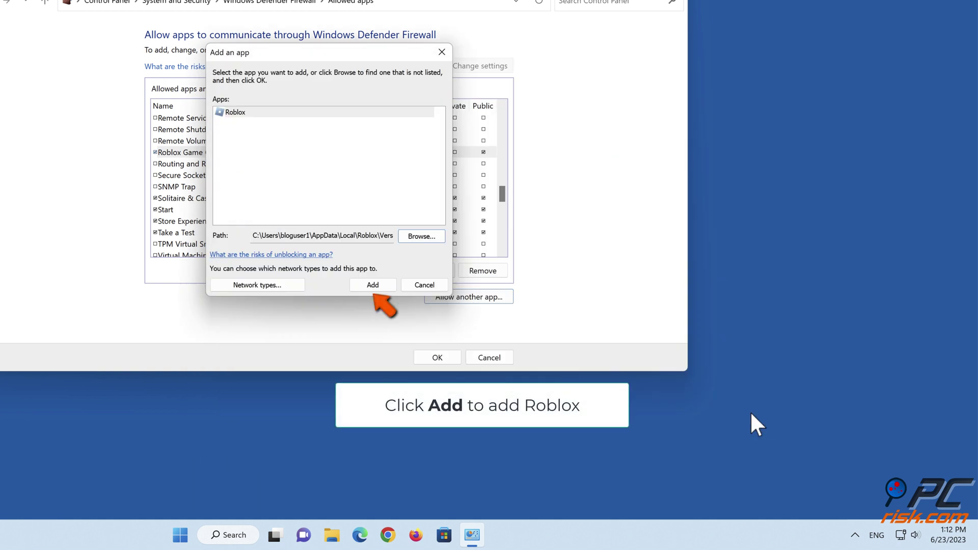
- Add Roblox, allow Roblox and Roblox Game Client on private networks, and save
{"action": "left_click", "coordinate": [372, 286]}
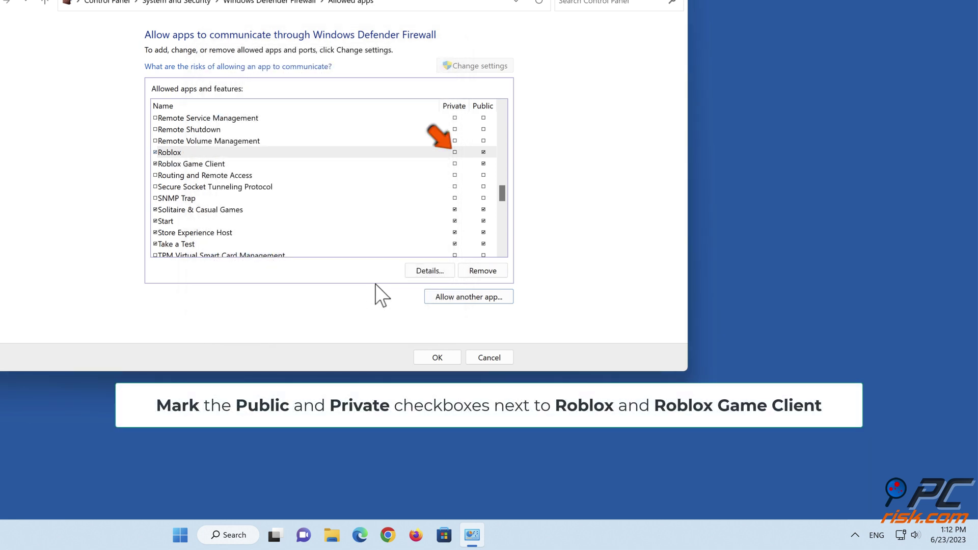
{"action": "left_click", "coordinate": [456, 154]}
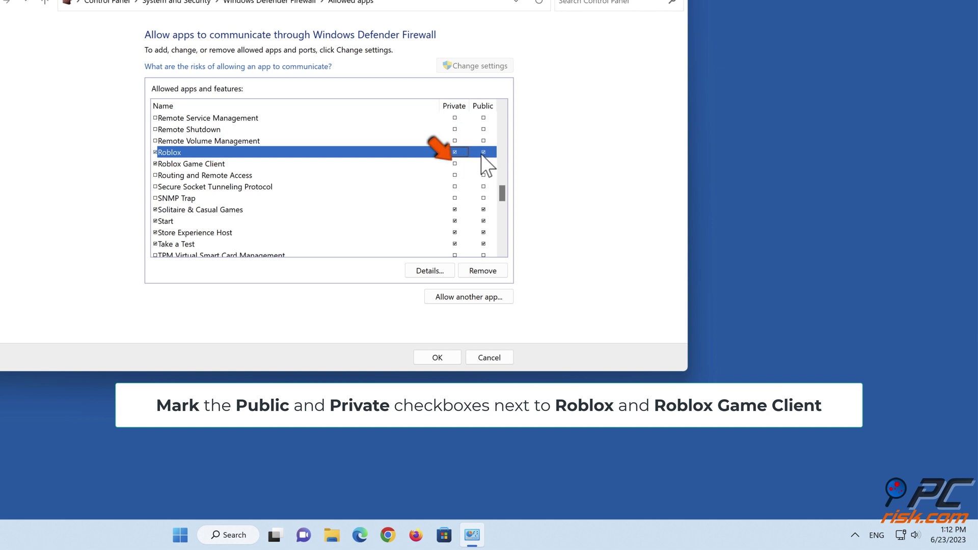
{"action": "left_click", "coordinate": [456, 164]}
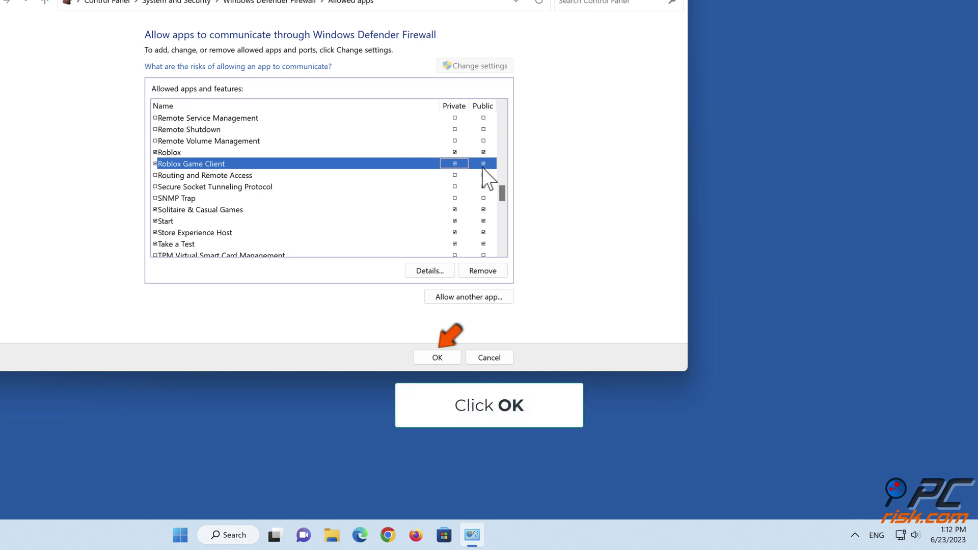
{"action": "left_click", "coordinate": [439, 362]}
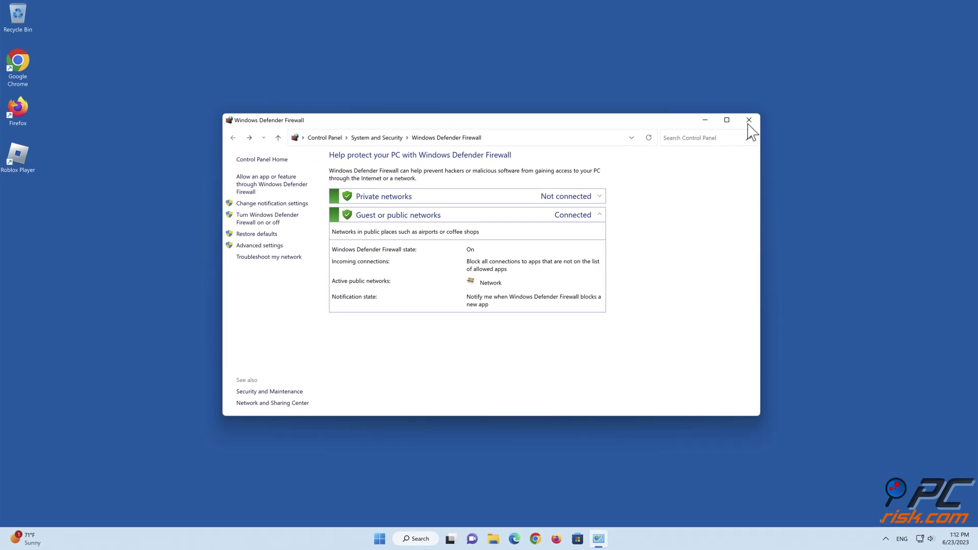
- Quick-scan with Combo Cleaner, quarantine the detected threats, and enable real-time anti-malware protection
{"action": "left_click", "coordinate": [748, 120]}
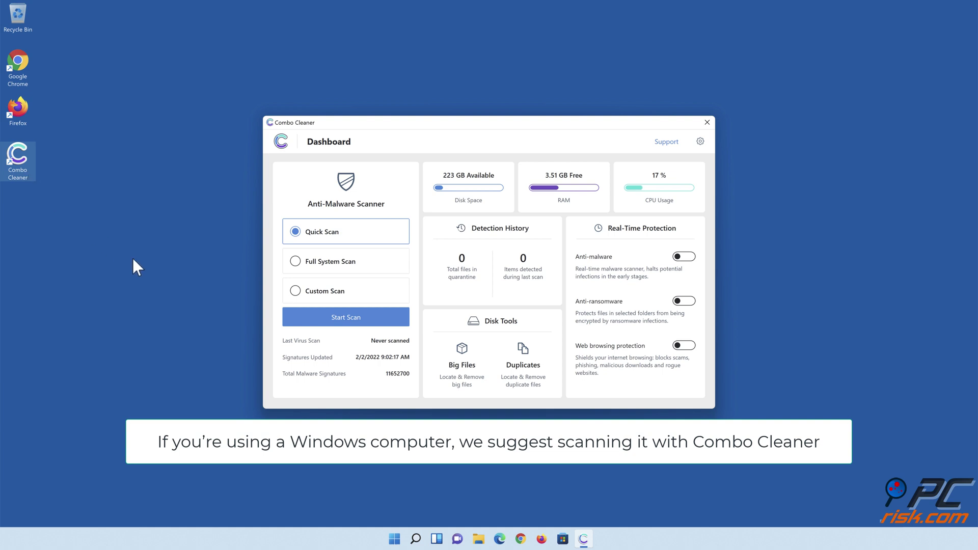
{"action": "left_click", "coordinate": [346, 327]}
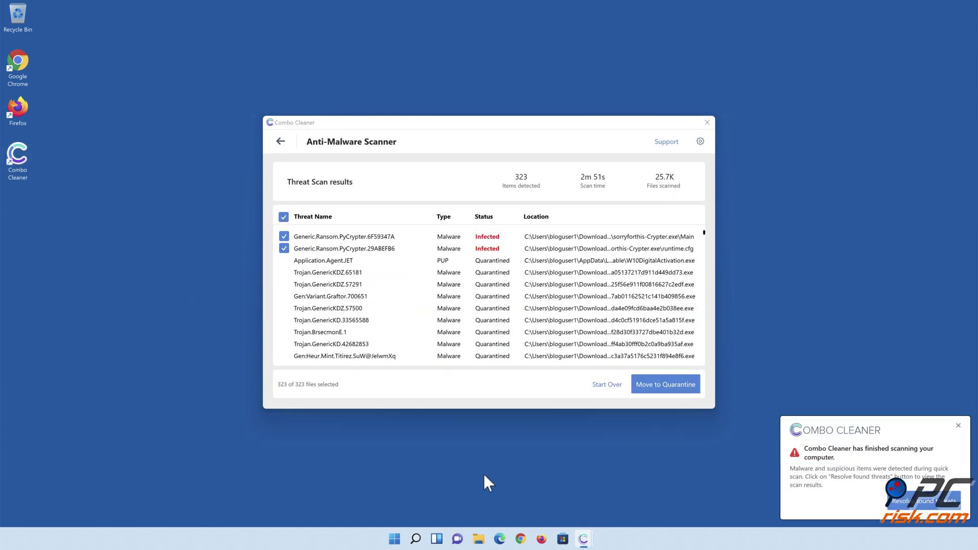
{"action": "left_click", "coordinate": [666, 386]}
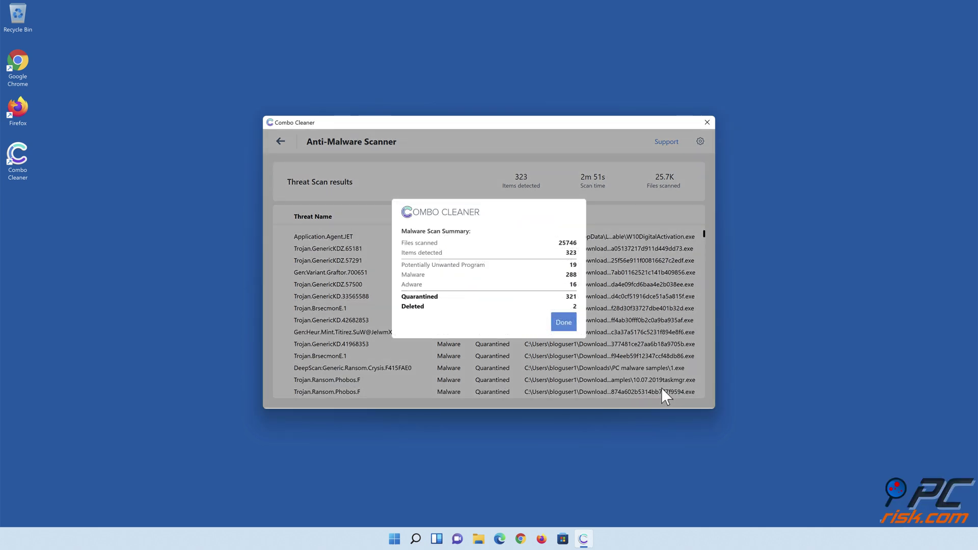
{"action": "left_click", "coordinate": [563, 326]}
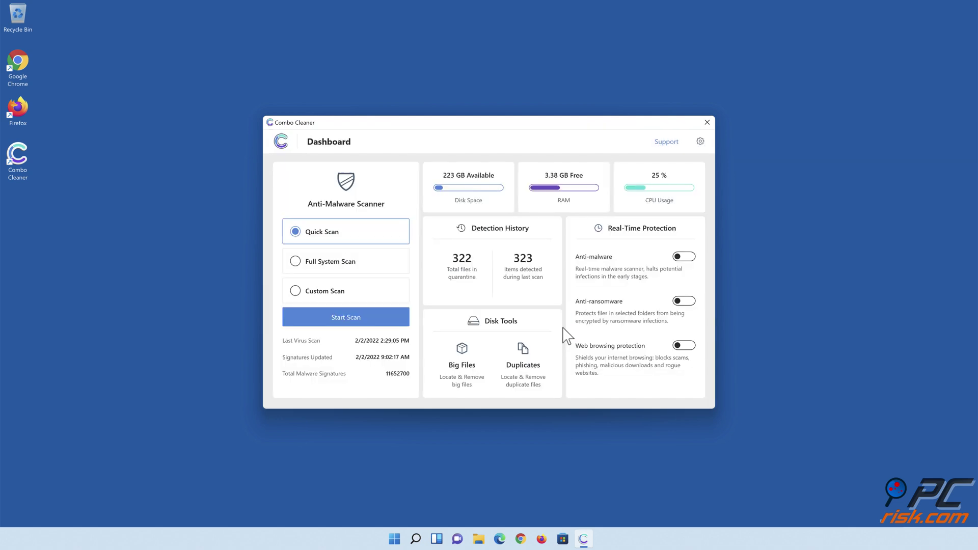
{"action": "left_click", "coordinate": [683, 259]}
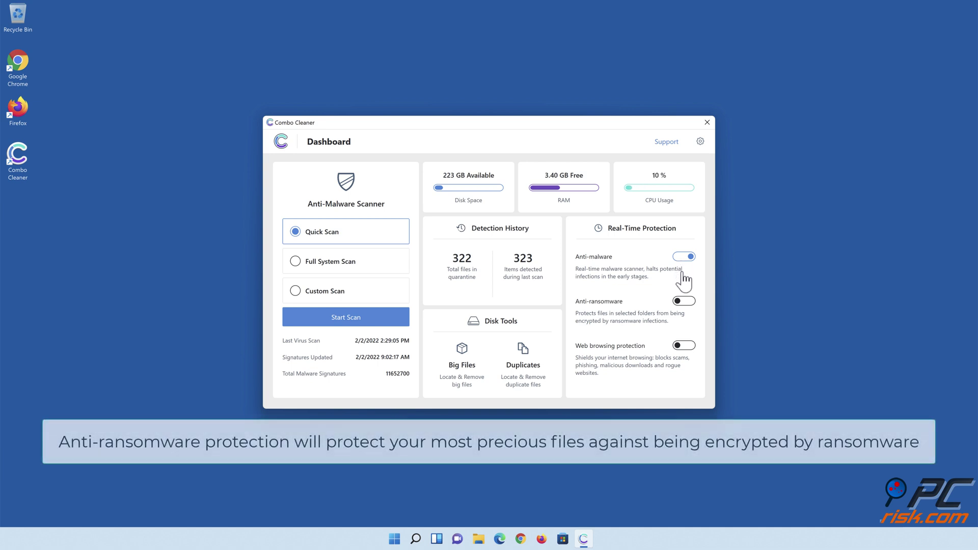
- Enable anti-ransomware protection with Libraries > Documents as a protected folder, then return to the dashboard
{"action": "left_click", "coordinate": [684, 302]}
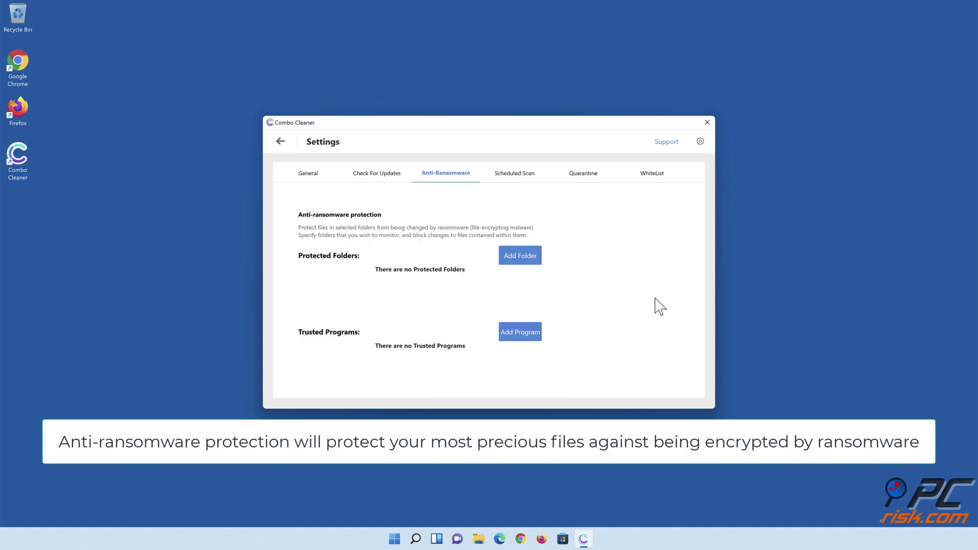
{"action": "left_click", "coordinate": [521, 258]}
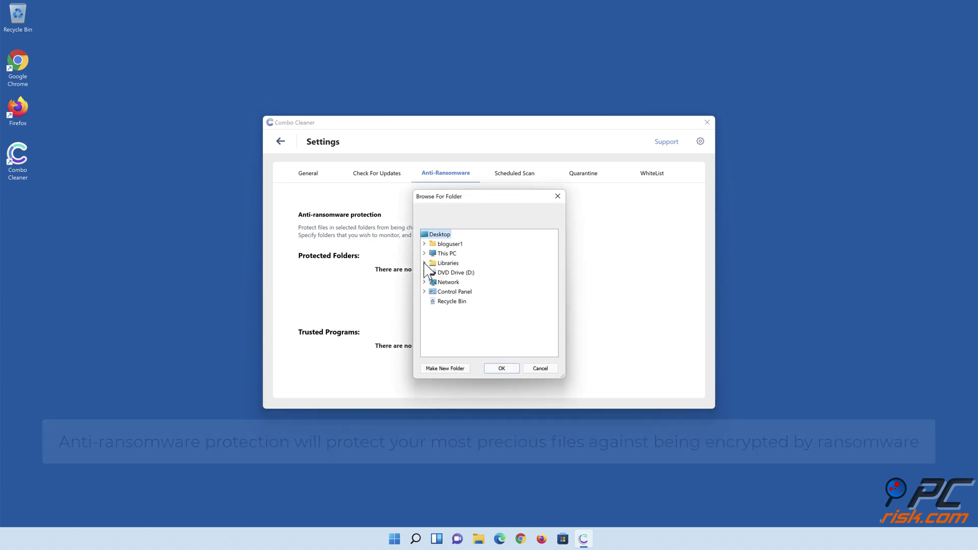
{"action": "left_click", "coordinate": [424, 263]}
{"action": "left_click", "coordinate": [433, 282]}
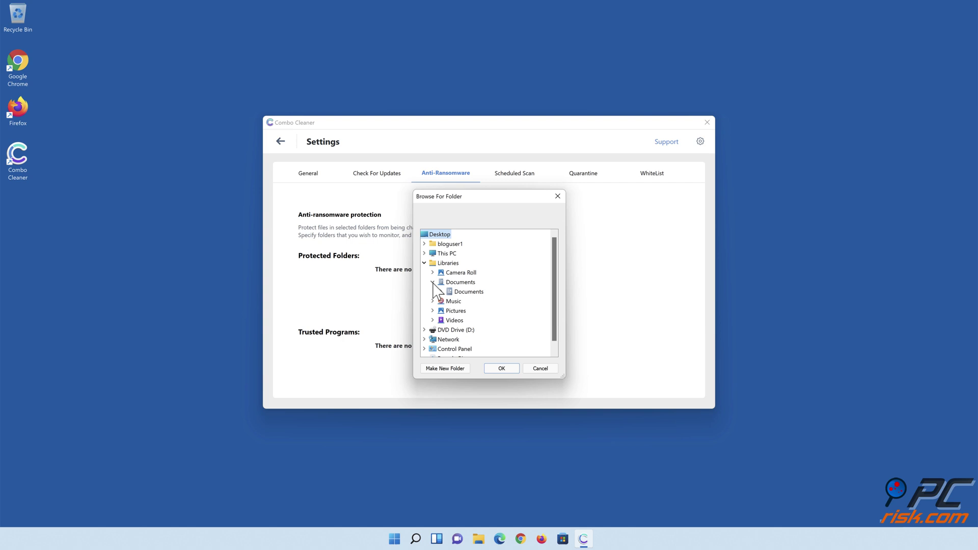
{"action": "left_click", "coordinate": [466, 292]}
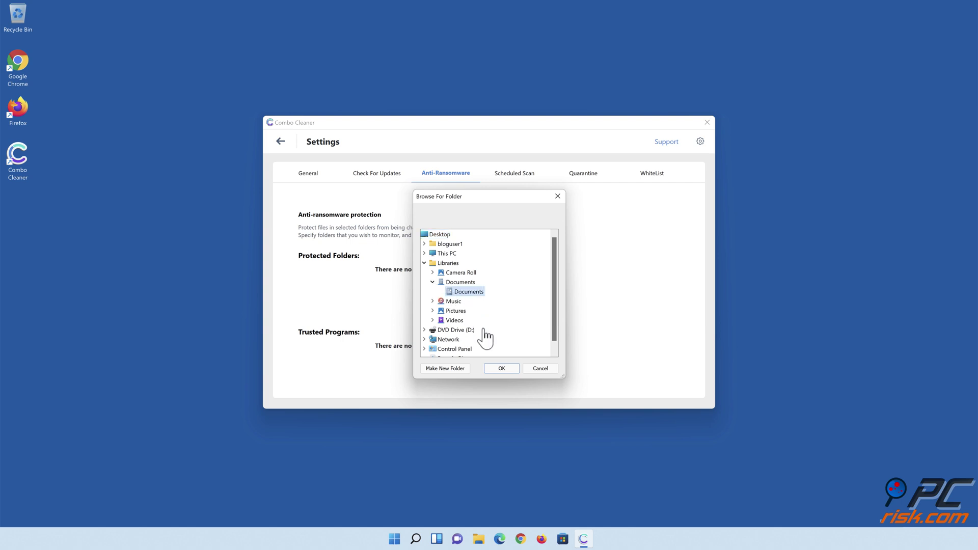
{"action": "left_click", "coordinate": [502, 369]}
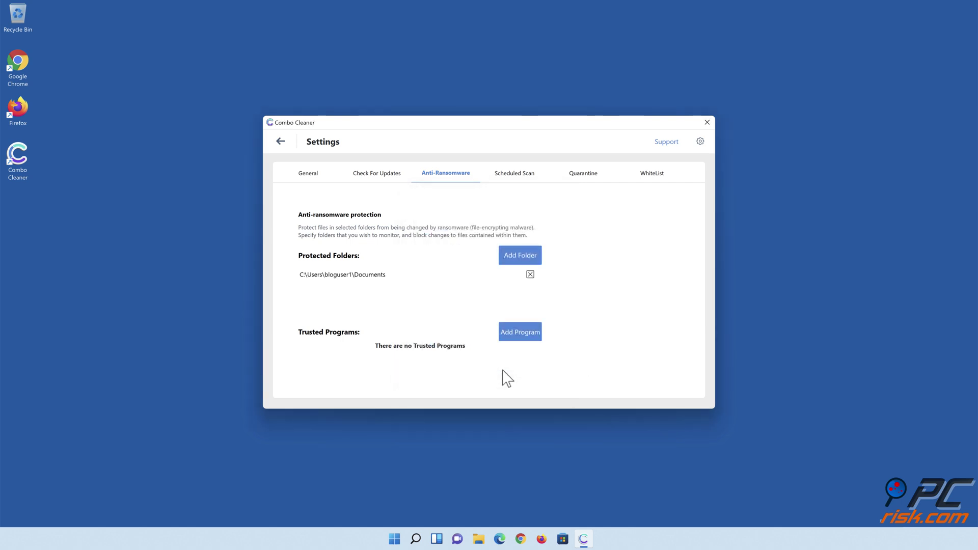
{"action": "left_click", "coordinate": [282, 144]}
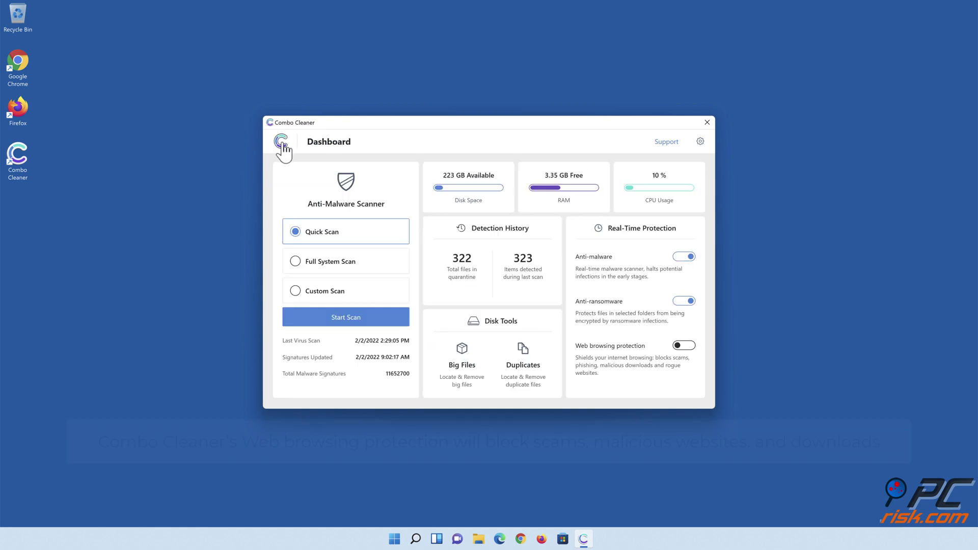
- Switch on the Web browsing protection toggle on the Combo Cleaner dashboard
{"action": "left_click", "coordinate": [684, 347]}
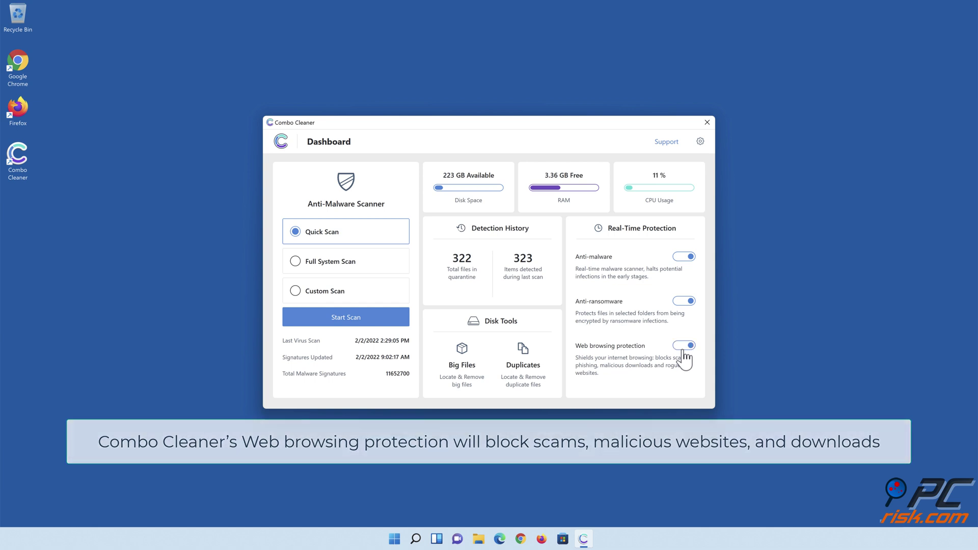